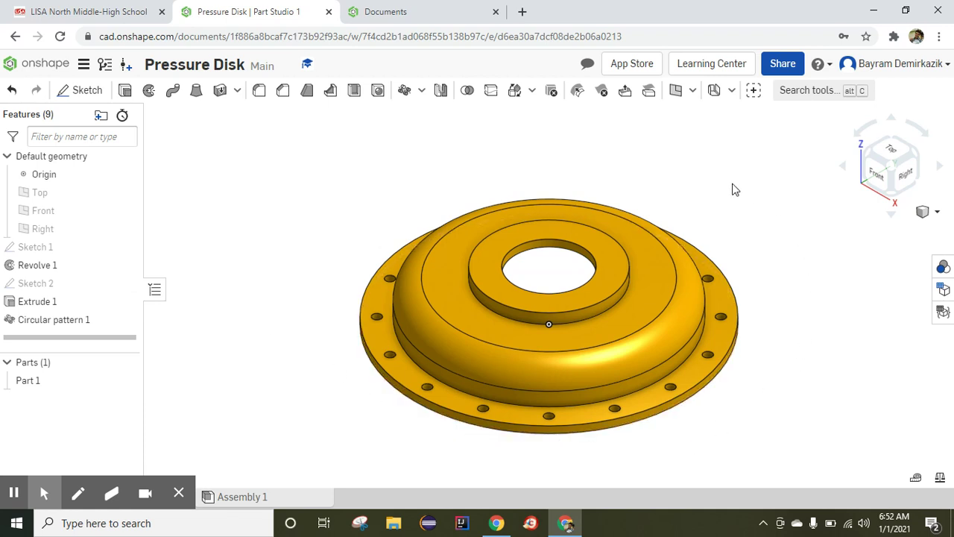
Create a new document named Pressure Disk from the documents page
{"action": "left_click", "coordinate": [398, 12]}
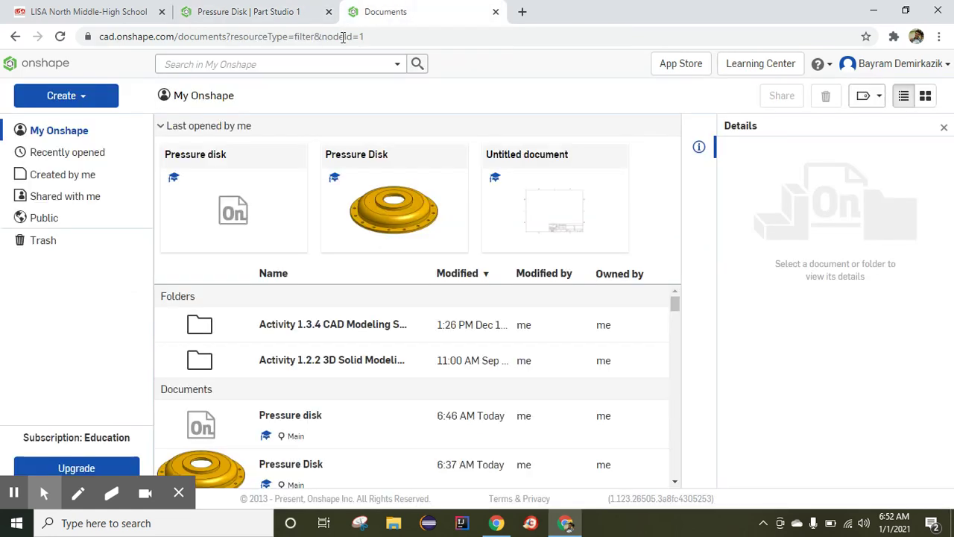
{"action": "left_click", "coordinate": [59, 107]}
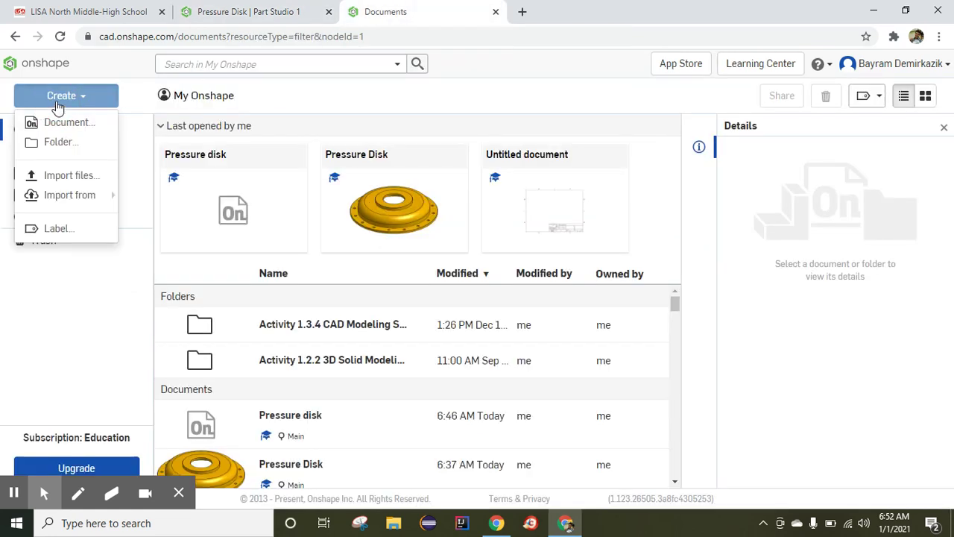
{"action": "left_click", "coordinate": [65, 121]}
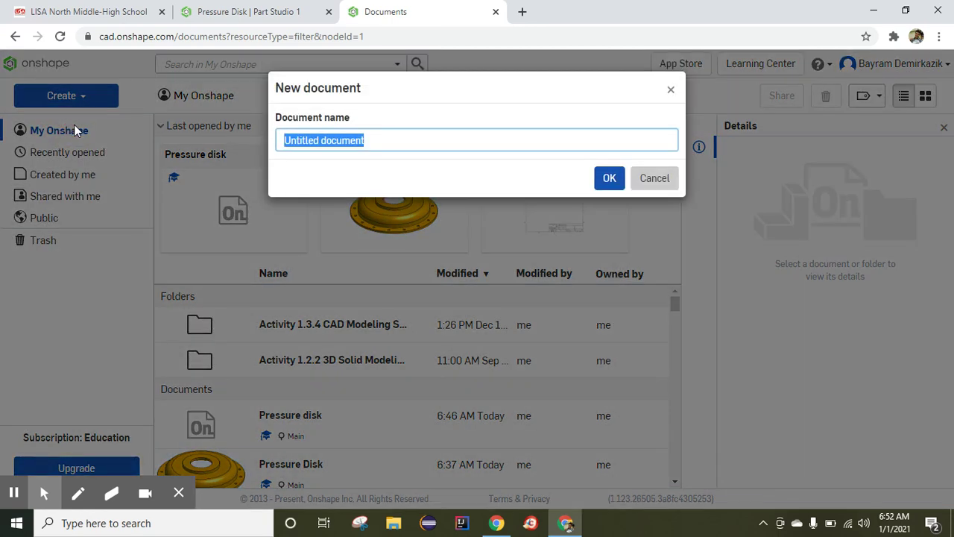
{"action": "type", "text": "Pressure Disk"}
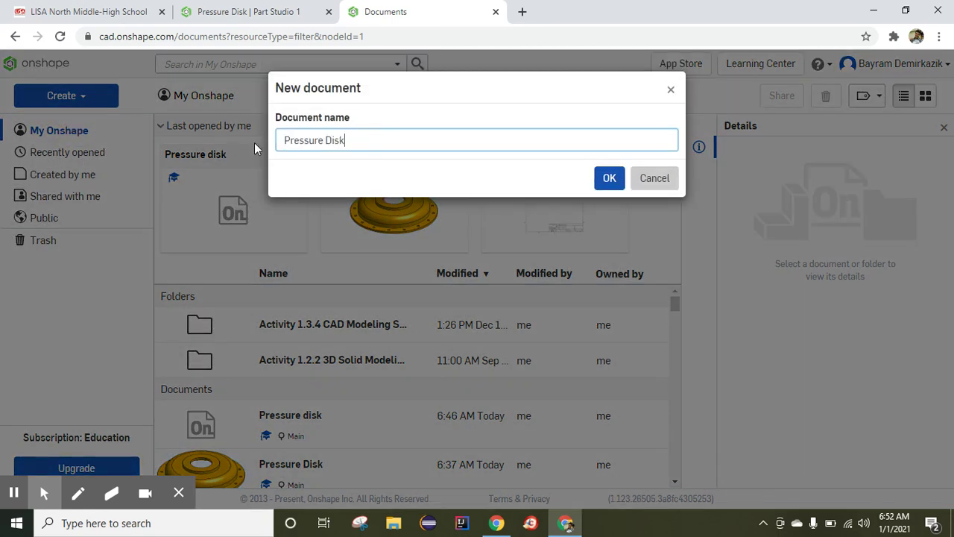
{"action": "left_click", "coordinate": [604, 181]}
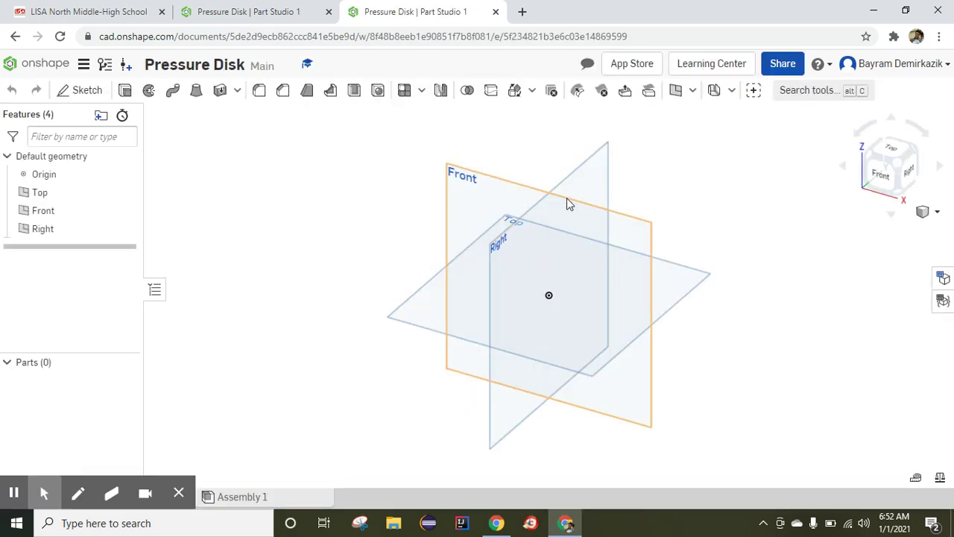
Set the workspace's default length unit to millimeter with two display decimals (0.12)
{"action": "left_click", "coordinate": [84, 65]}
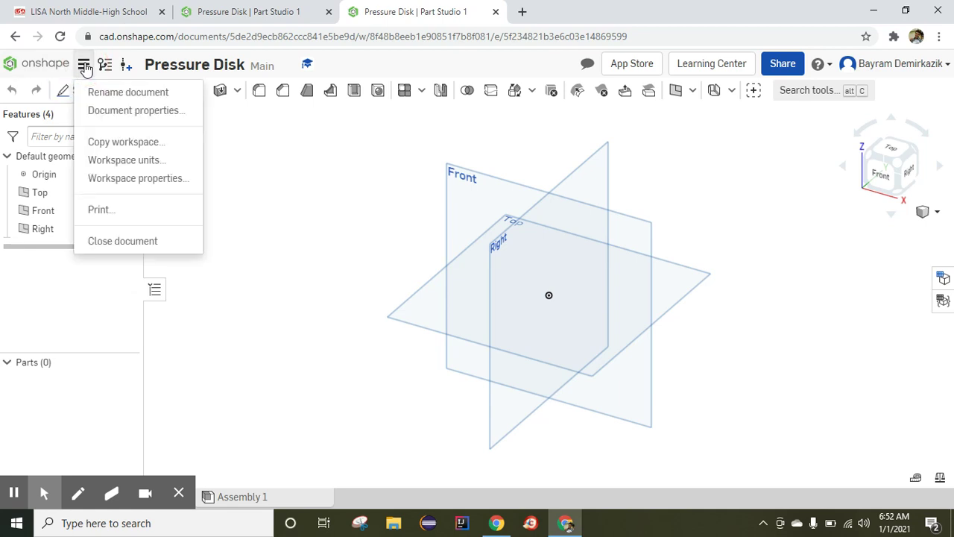
{"action": "left_click", "coordinate": [128, 160]}
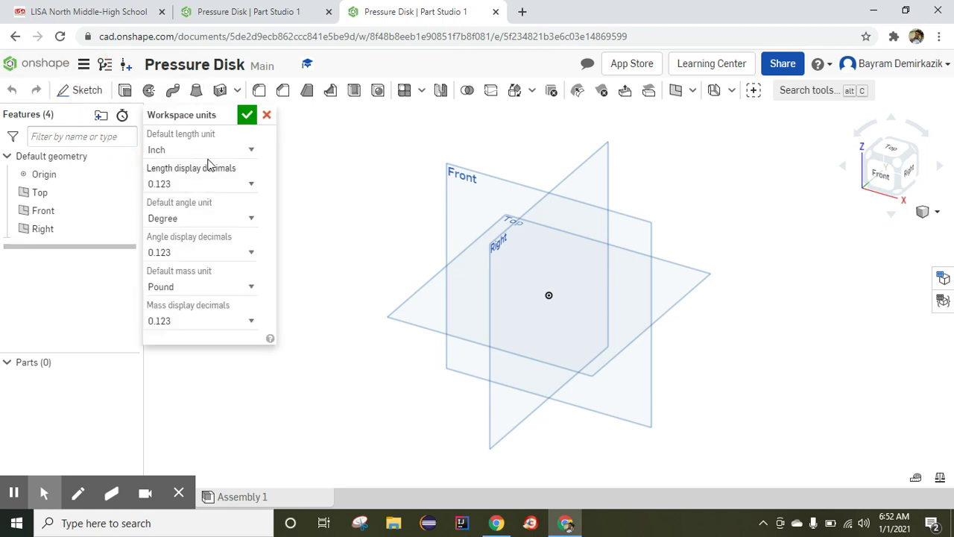
{"action": "left_click", "coordinate": [246, 153]}
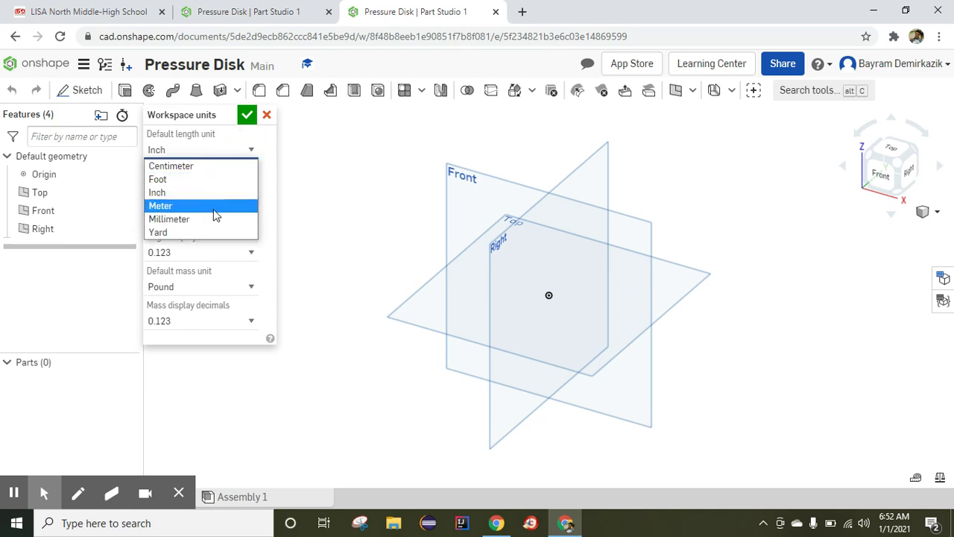
{"action": "left_click", "coordinate": [214, 219]}
{"action": "left_click", "coordinate": [246, 184]}
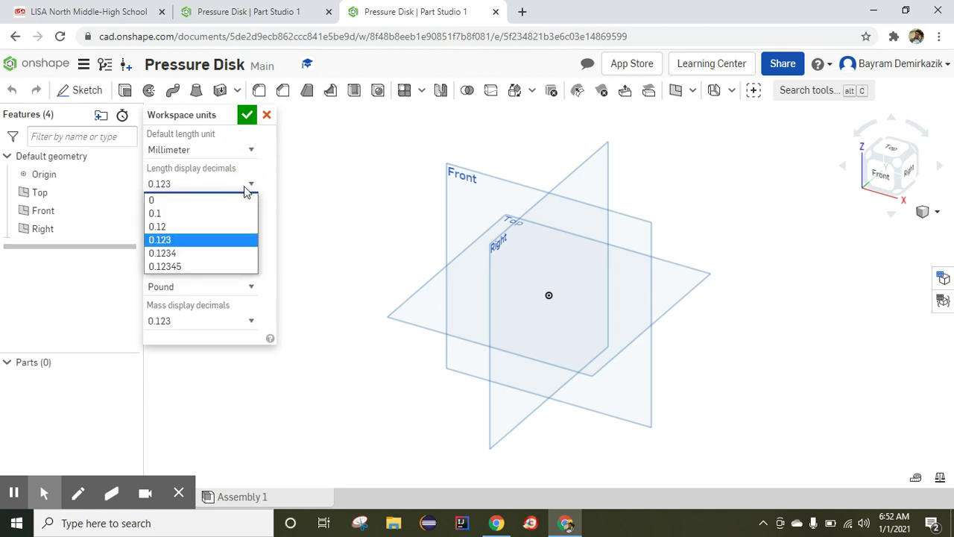
{"action": "left_click", "coordinate": [212, 226]}
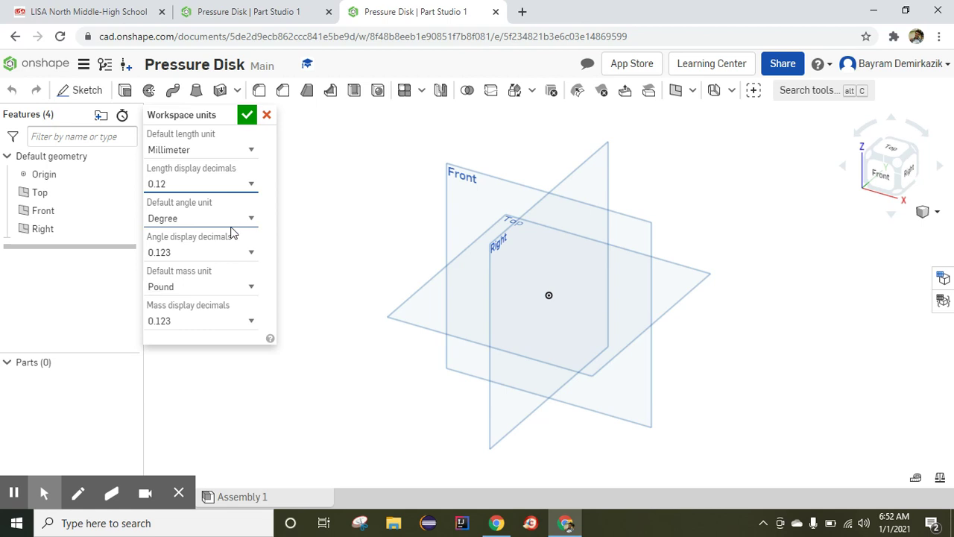
Set angle display decimals to 0.12, the mass unit to gram and mass display decimals to 0.12, and apply the workspace units
{"action": "left_click", "coordinate": [234, 252]}
{"action": "left_click", "coordinate": [219, 295]}
{"action": "left_click", "coordinate": [231, 287]}
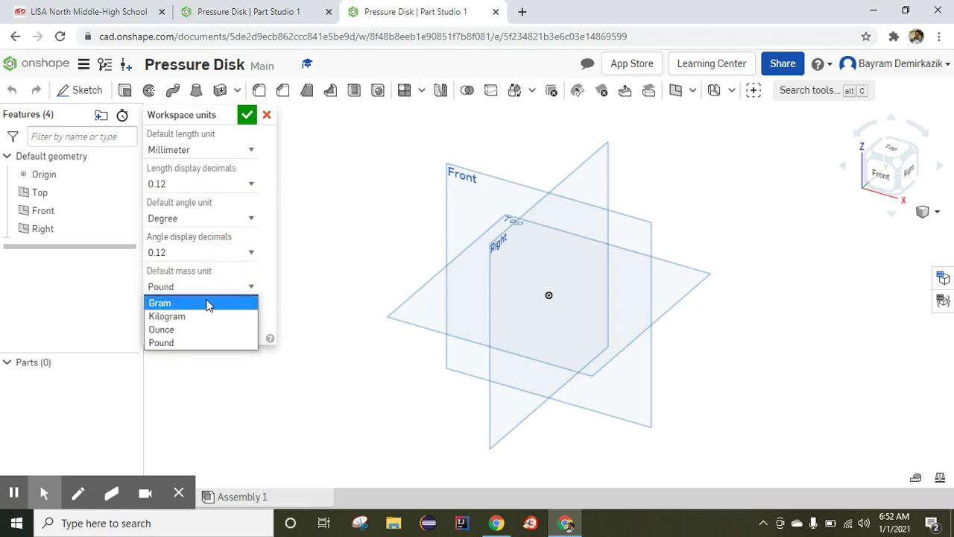
{"action": "left_click", "coordinate": [208, 304]}
{"action": "left_click", "coordinate": [212, 321]}
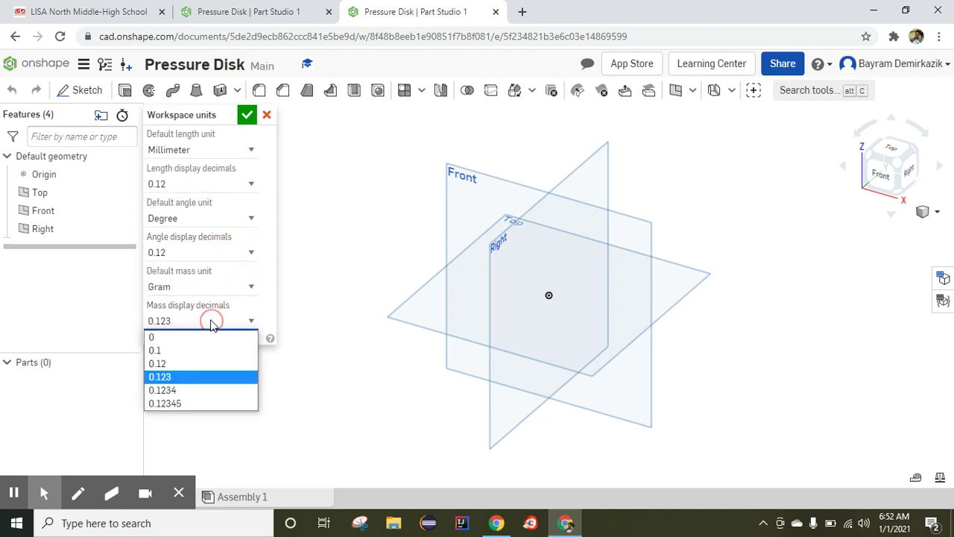
{"action": "left_click", "coordinate": [209, 364]}
{"action": "left_click", "coordinate": [249, 119]}
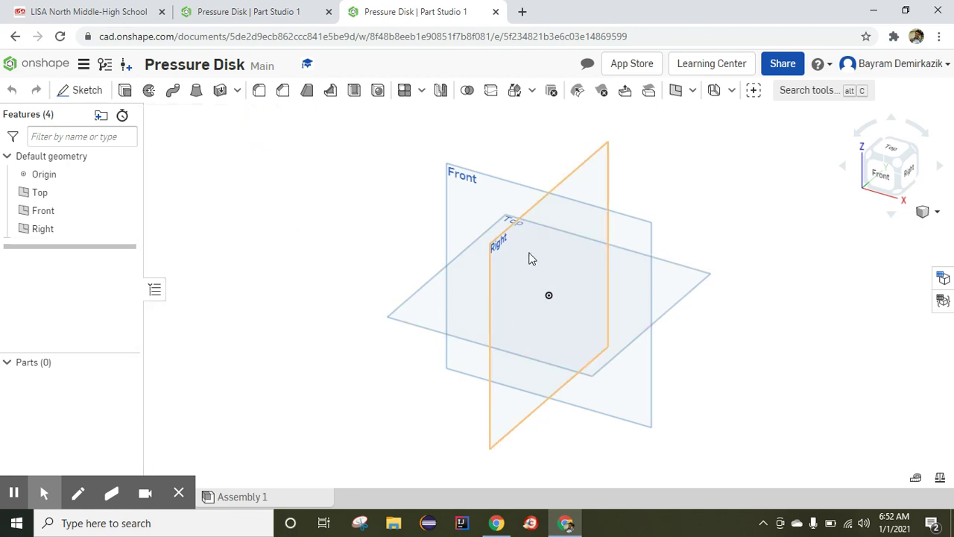
Start a sketch on the Right plane and view it straight on
{"action": "left_click", "coordinate": [529, 256]}
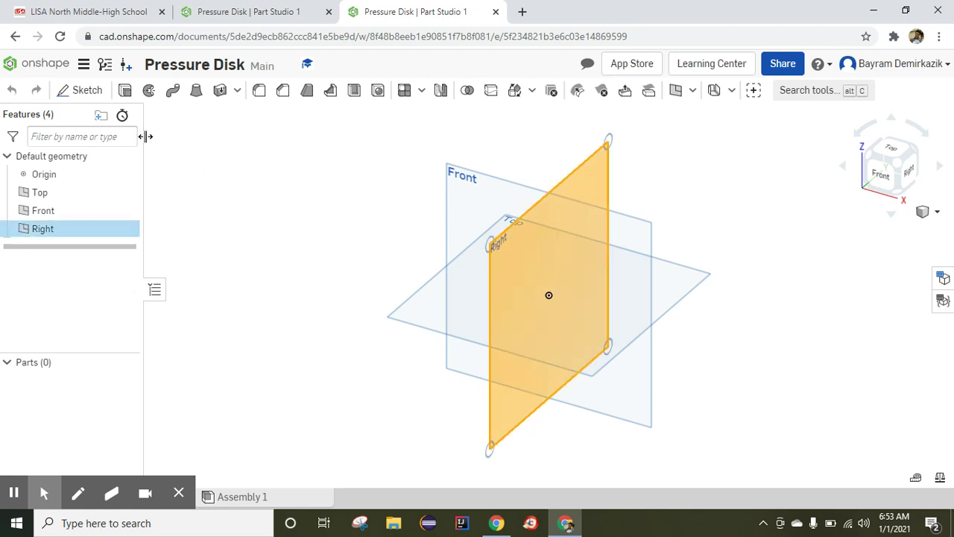
{"action": "left_click", "coordinate": [81, 92]}
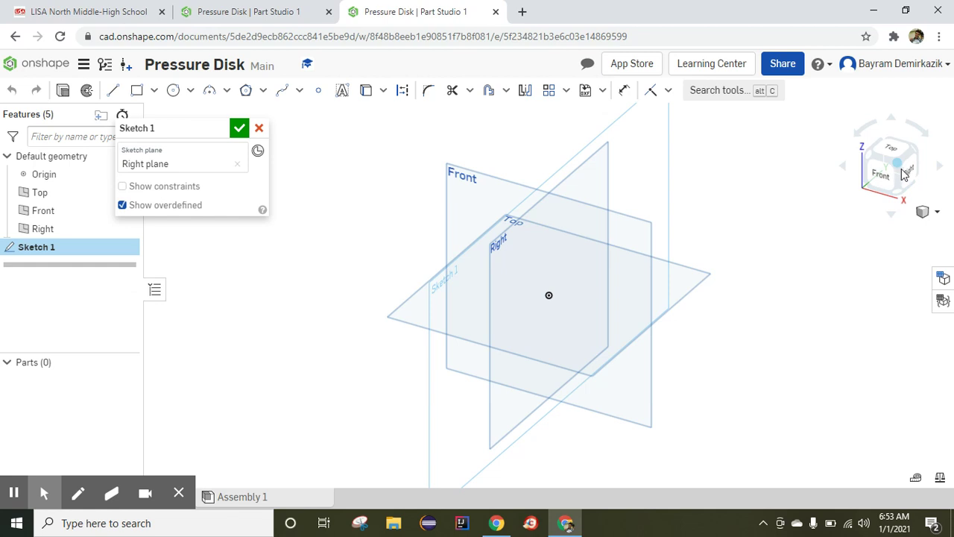
{"action": "left_click", "coordinate": [910, 178]}
{"action": "middle_click_drag", "start_coordinate": [564, 212], "coordinate": [452, 233]}
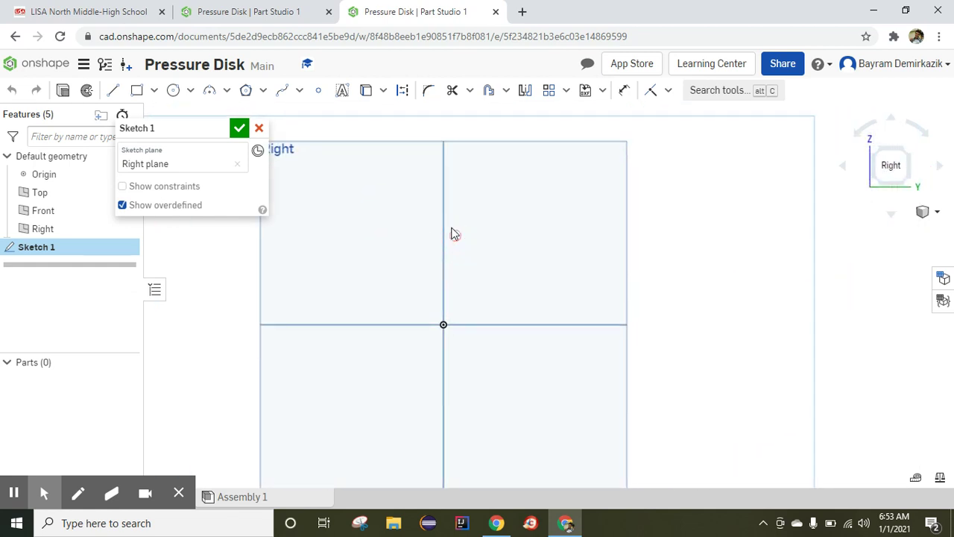
Sketch a vertical construction line about 118 mm long on the vertical axis, extending above and below the origin
{"action": "left_click", "coordinate": [114, 95]}
{"action": "left_click", "coordinate": [407, 93]}
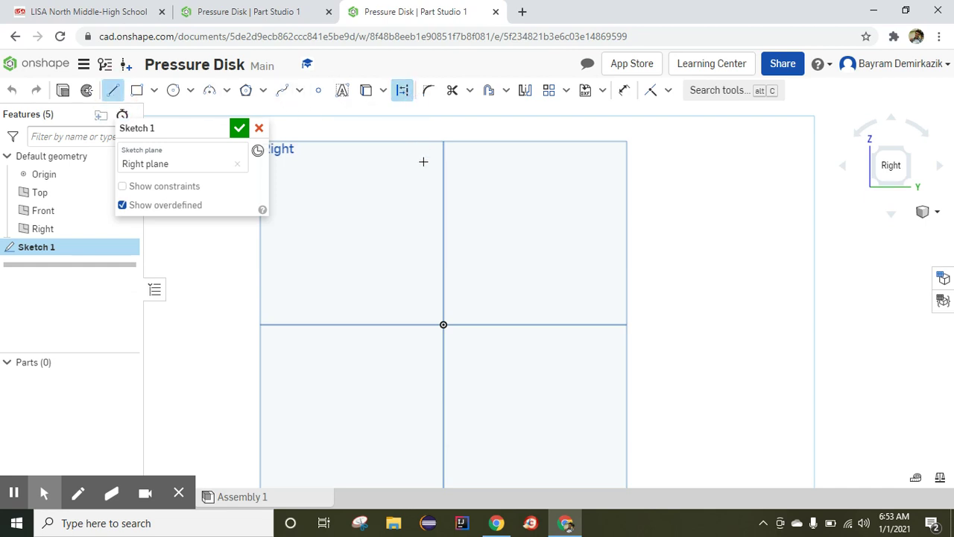
{"action": "left_click", "coordinate": [443, 178]}
{"action": "left_click", "coordinate": [442, 462]}
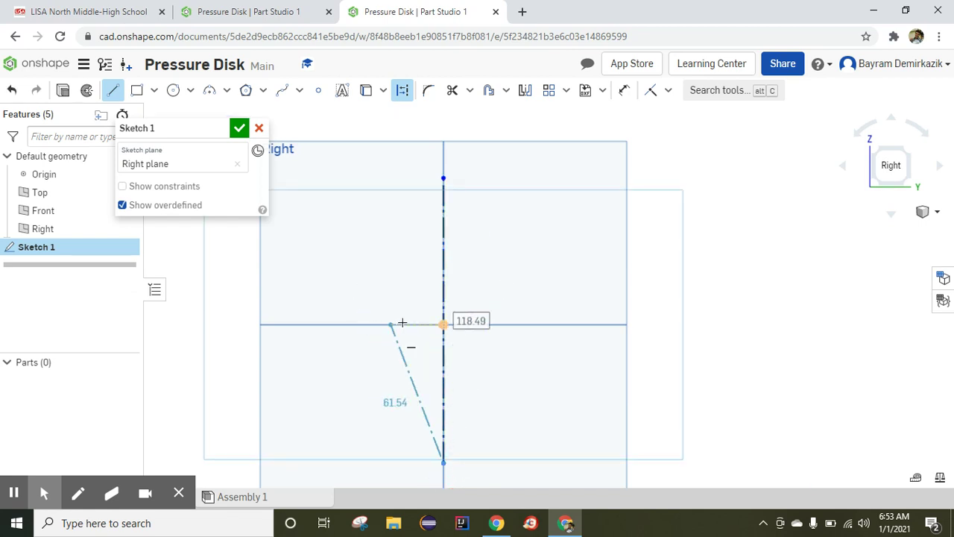
{"action": "key", "text": "Escape"}
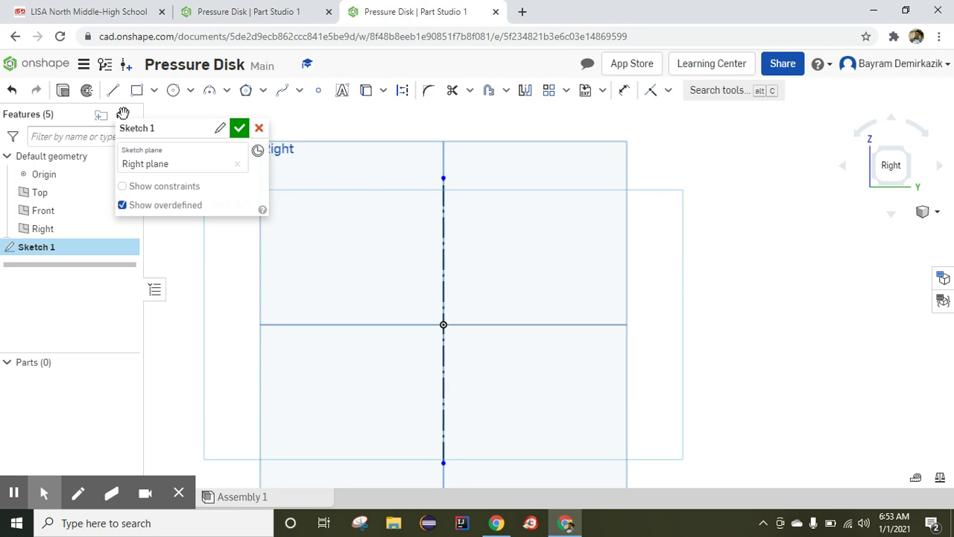
Sketch the profile's upper stair-stepped edge beside the construction line, descending to the origin's level with segments about 30, 15, 43, 11, 49 and 13 mm
{"action": "left_click", "coordinate": [113, 89]}
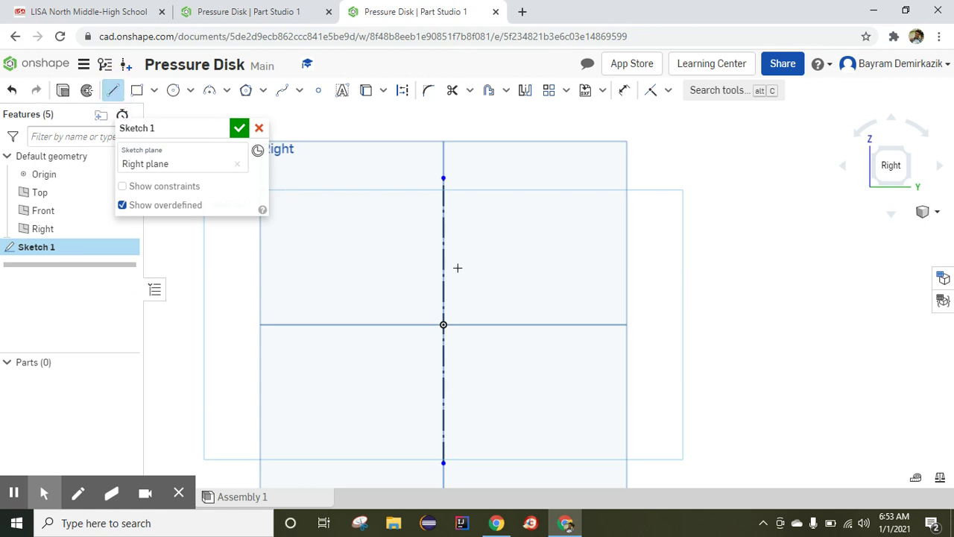
{"action": "left_click", "coordinate": [487, 229]}
{"action": "left_click", "coordinate": [559, 235]}
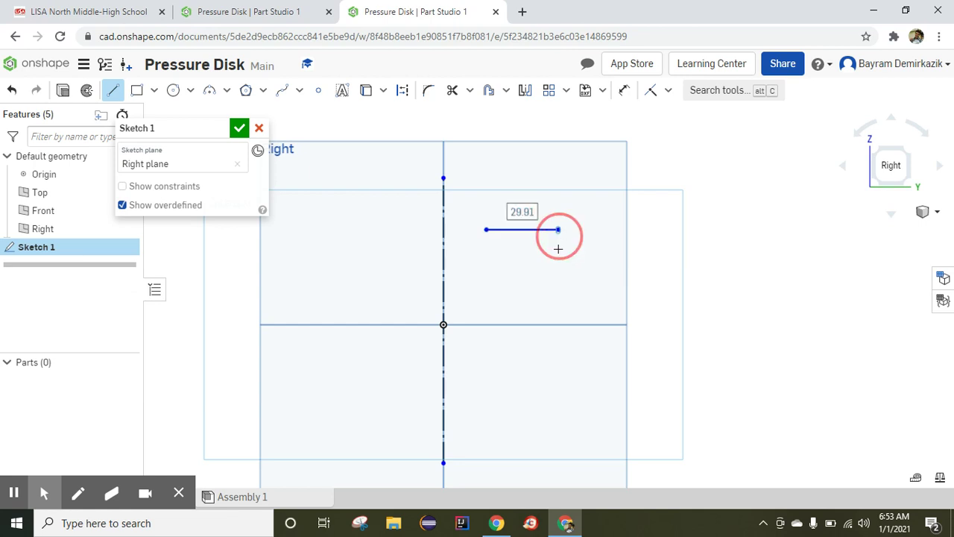
{"action": "left_click", "coordinate": [557, 266]}
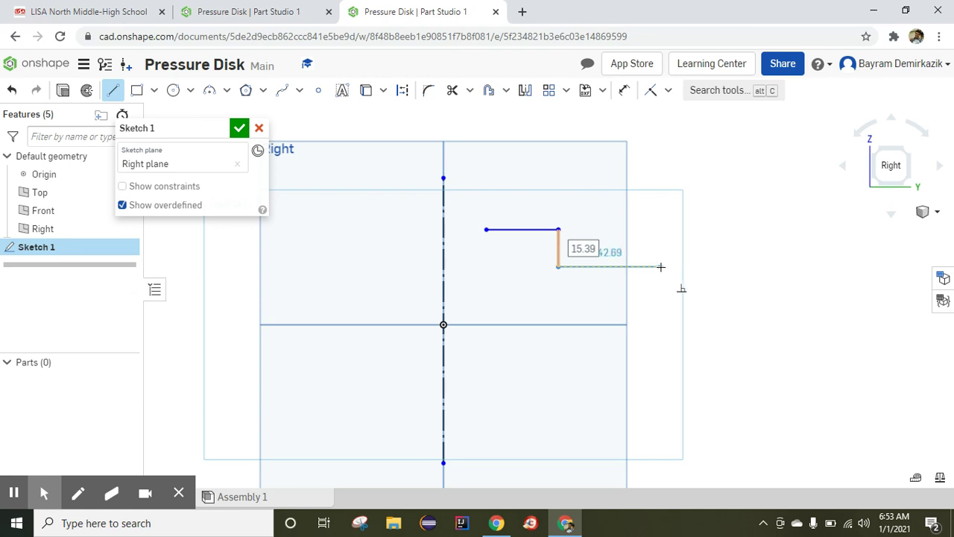
{"action": "left_click", "coordinate": [660, 266]}
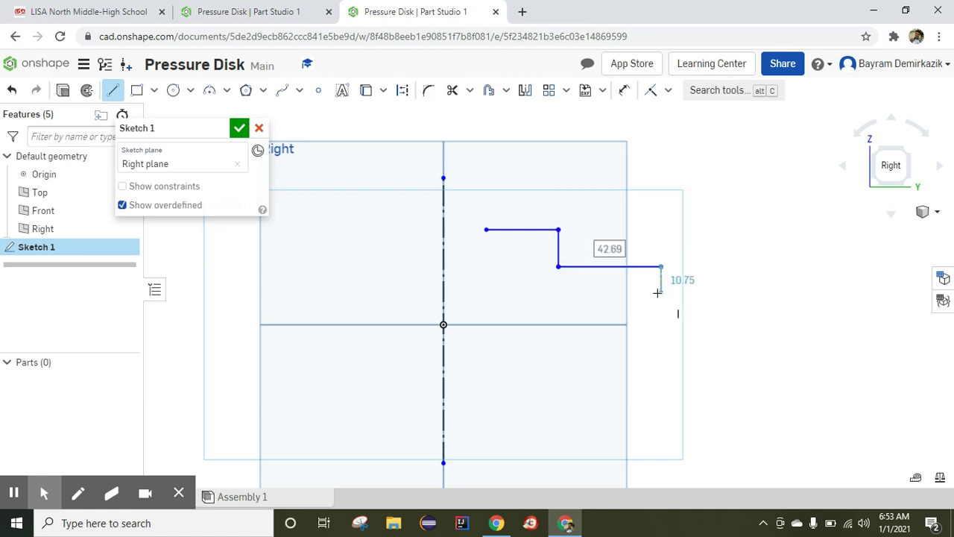
{"action": "left_click", "coordinate": [659, 292]}
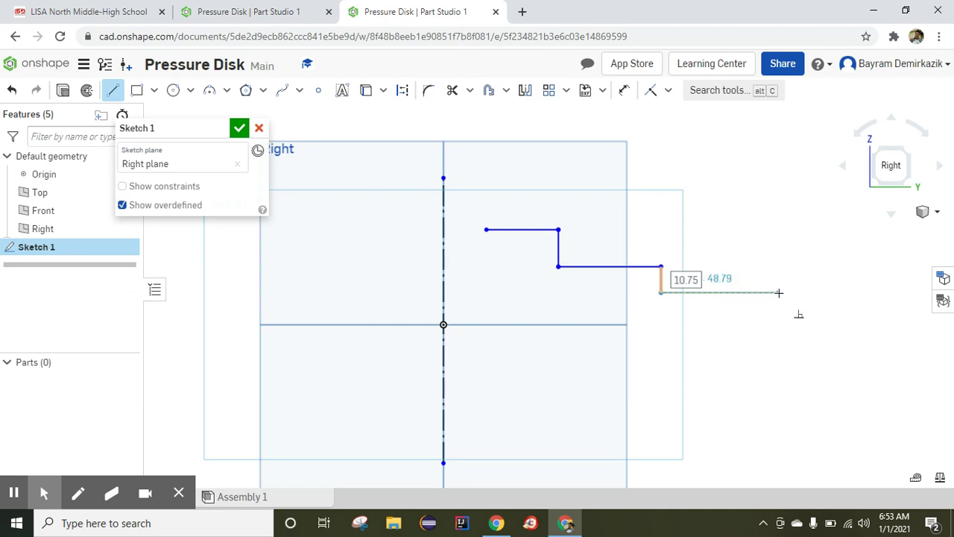
{"action": "left_click", "coordinate": [779, 292]}
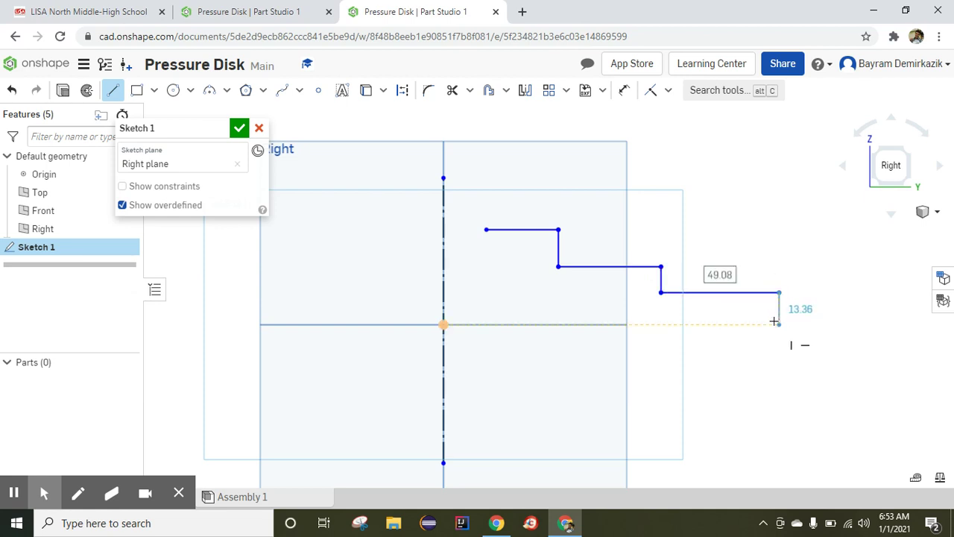
{"action": "left_click", "coordinate": [779, 323]}
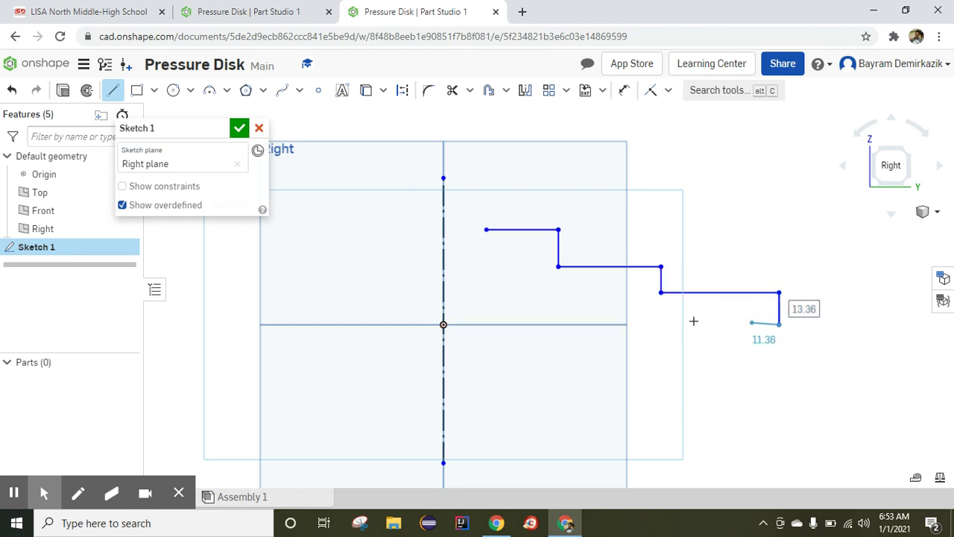
Close the profile with a stepped underside back to its start point, using segments about 64, 17, 35, 15, 23 and 8 mm
{"action": "left_click", "coordinate": [625, 323]}
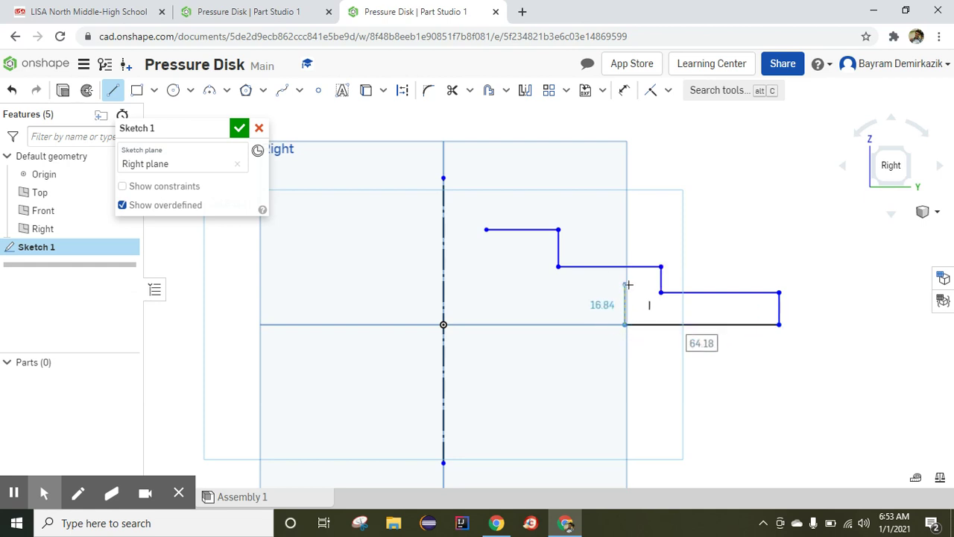
{"action": "left_click", "coordinate": [627, 284]}
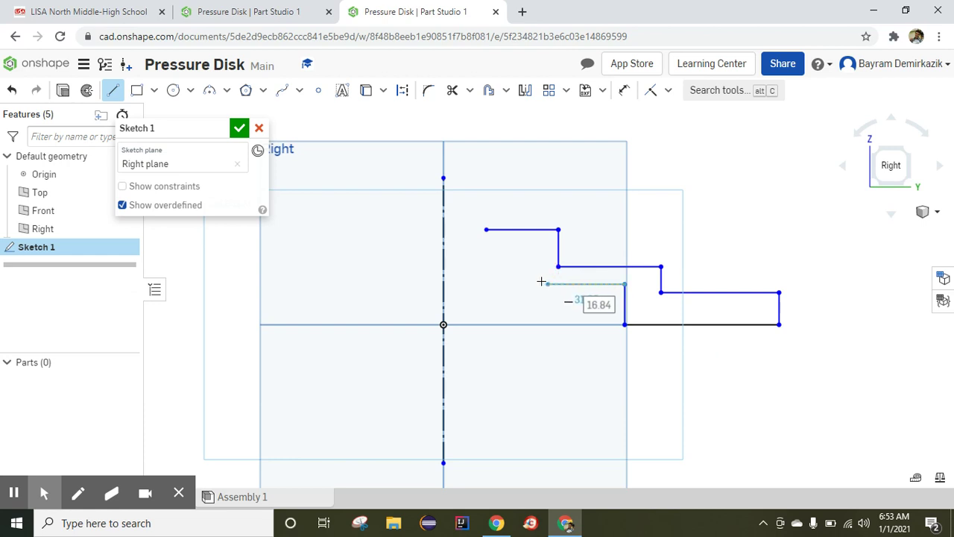
{"action": "left_click", "coordinate": [541, 283]}
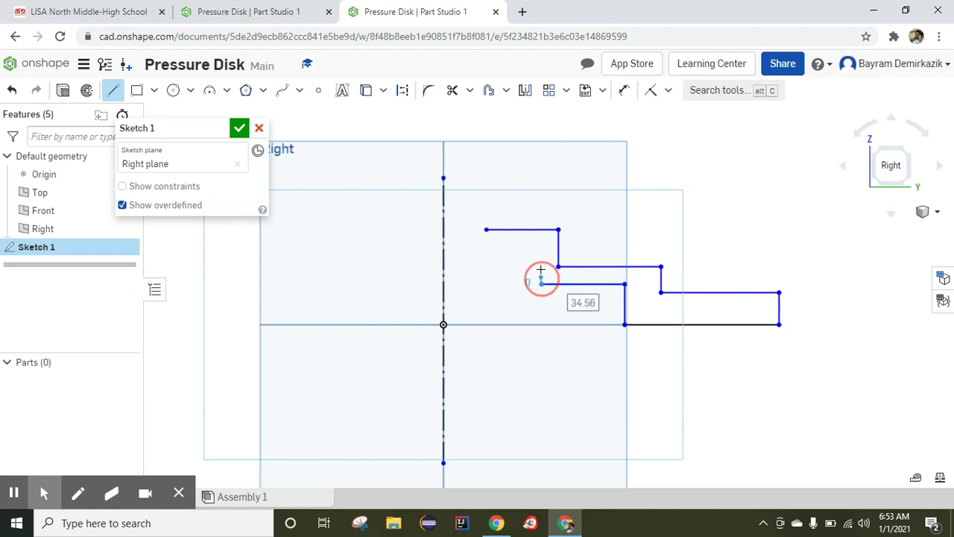
{"action": "left_click", "coordinate": [543, 247]}
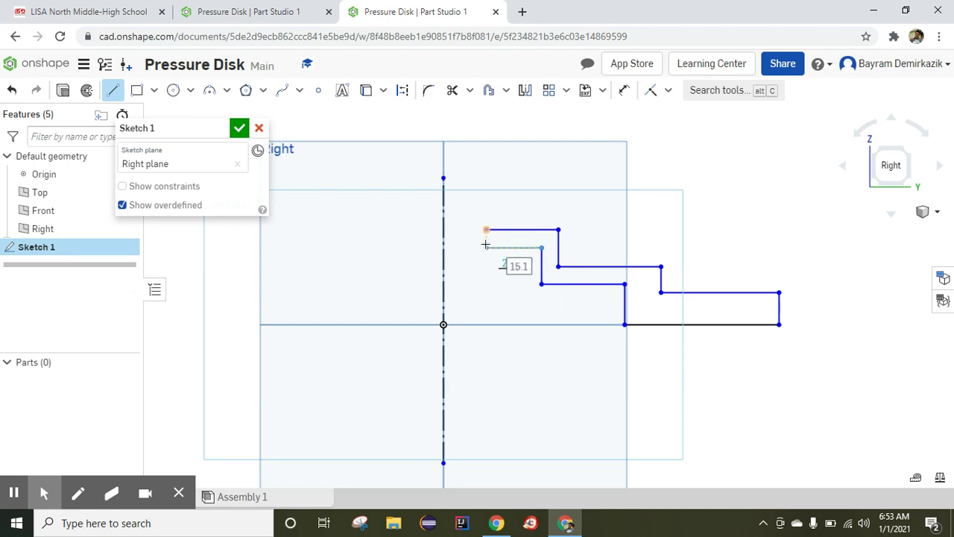
{"action": "left_click", "coordinate": [486, 248]}
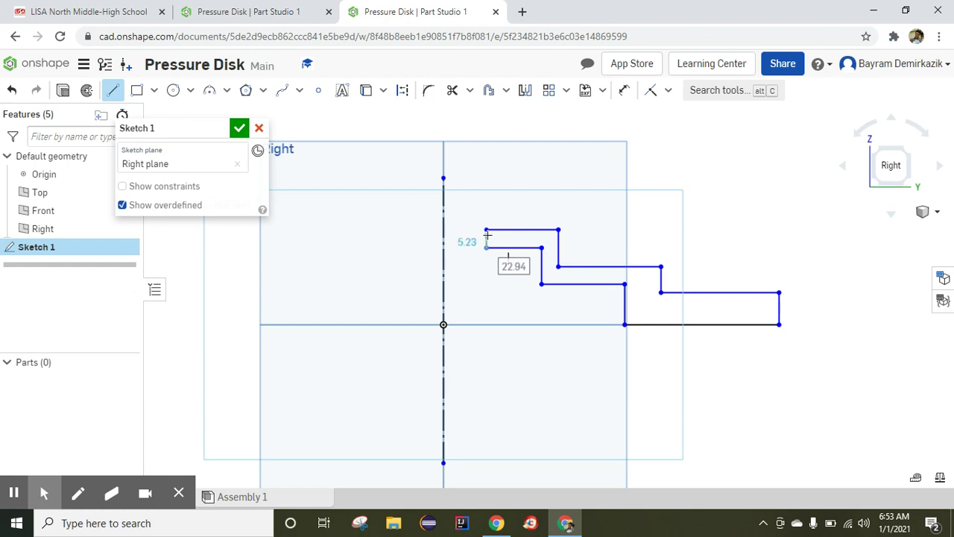
{"action": "left_click", "coordinate": [487, 231]}
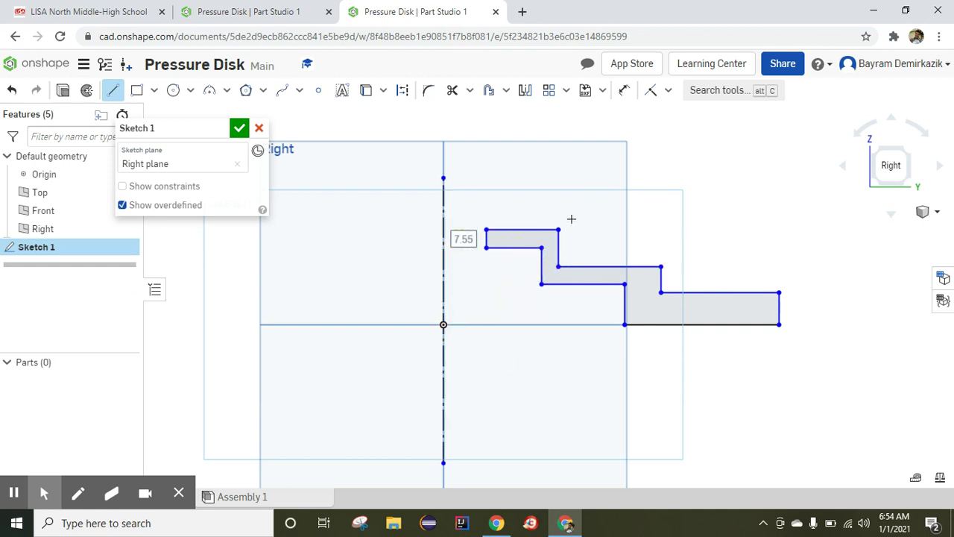
Dimension the horizontal distance from the construction line to the profile's outermost vertical edge as 200 mm
{"action": "left_click", "coordinate": [266, 10]}
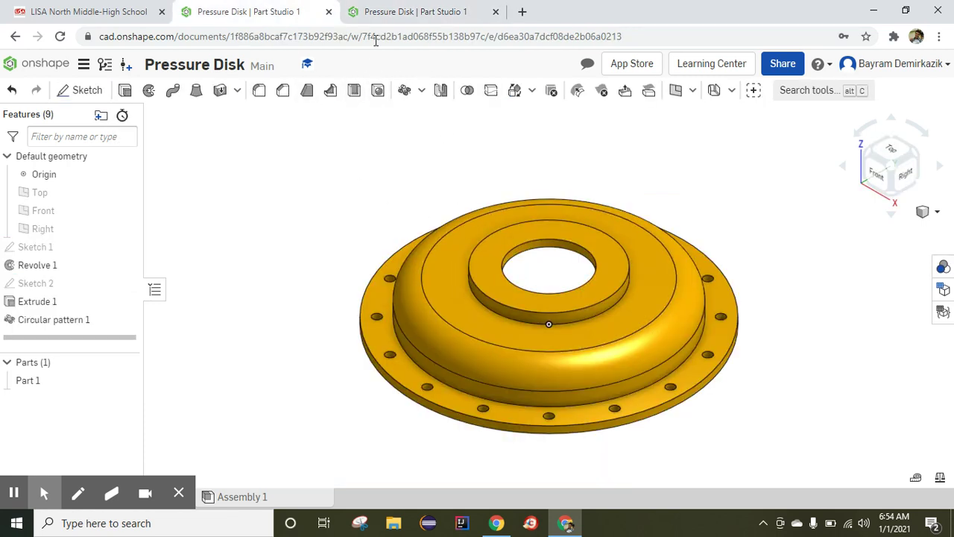
{"action": "left_click", "coordinate": [386, 15]}
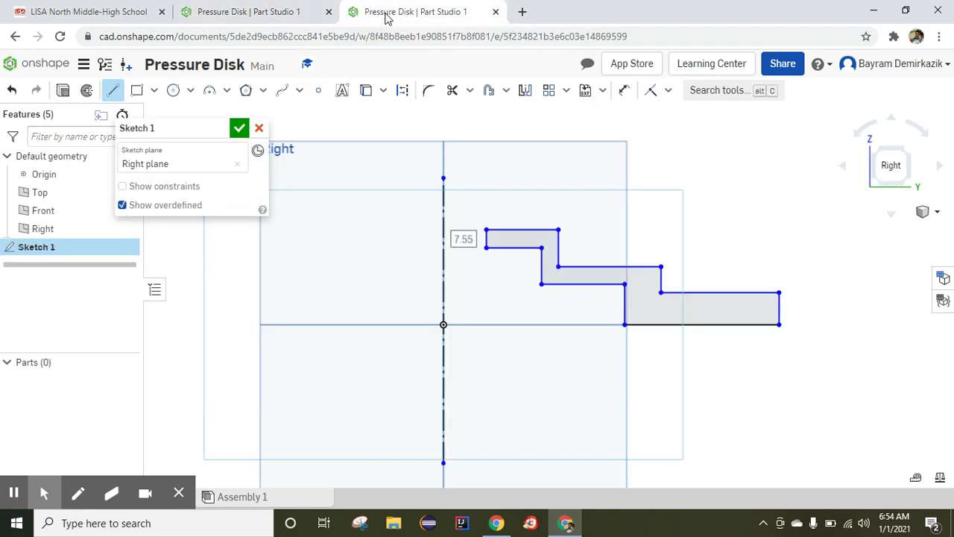
{"action": "left_click", "coordinate": [624, 91]}
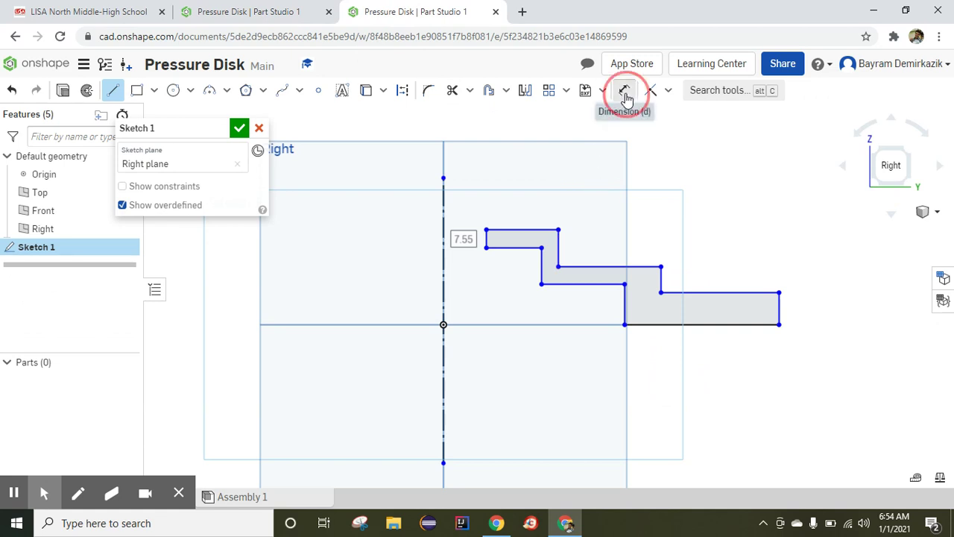
{"action": "left_click", "coordinate": [780, 309]}
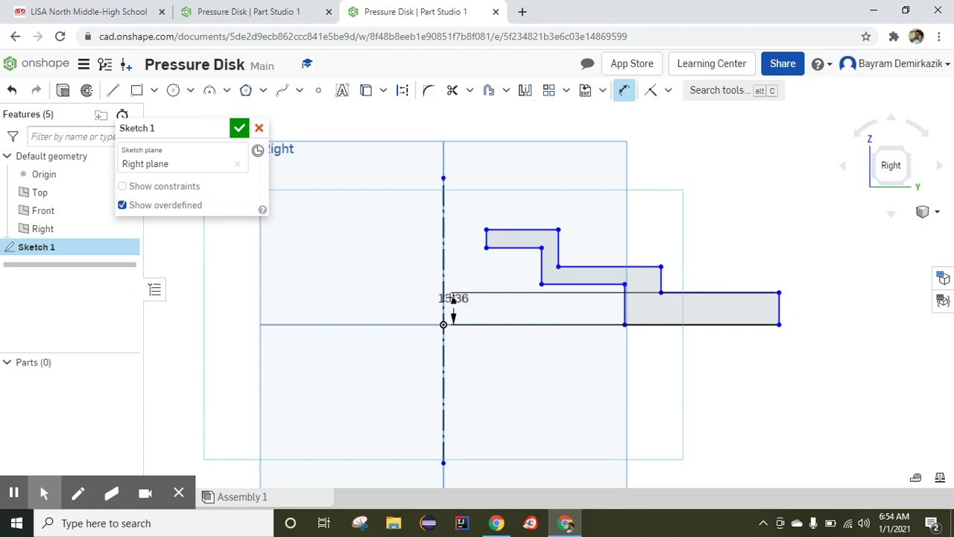
{"action": "left_click", "coordinate": [445, 287]}
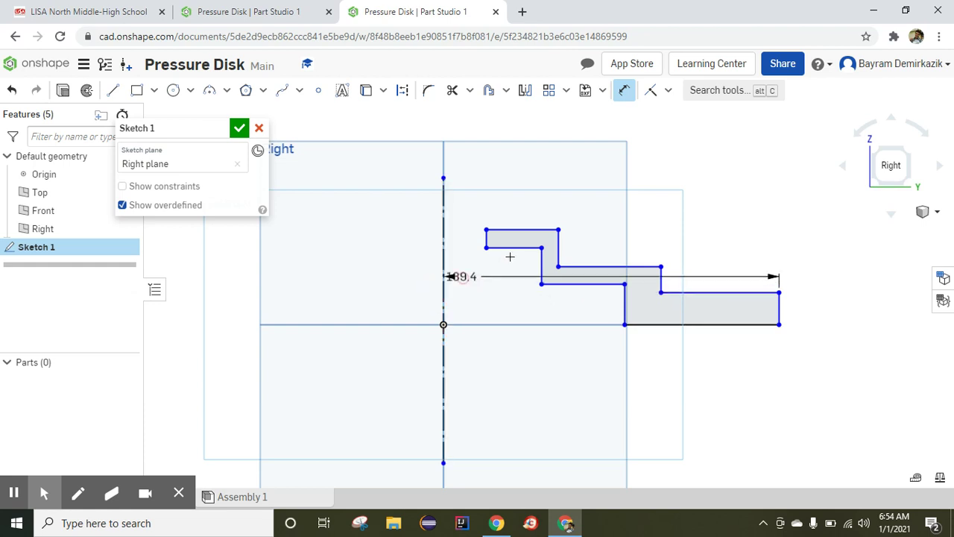
{"action": "left_click", "coordinate": [564, 179]}
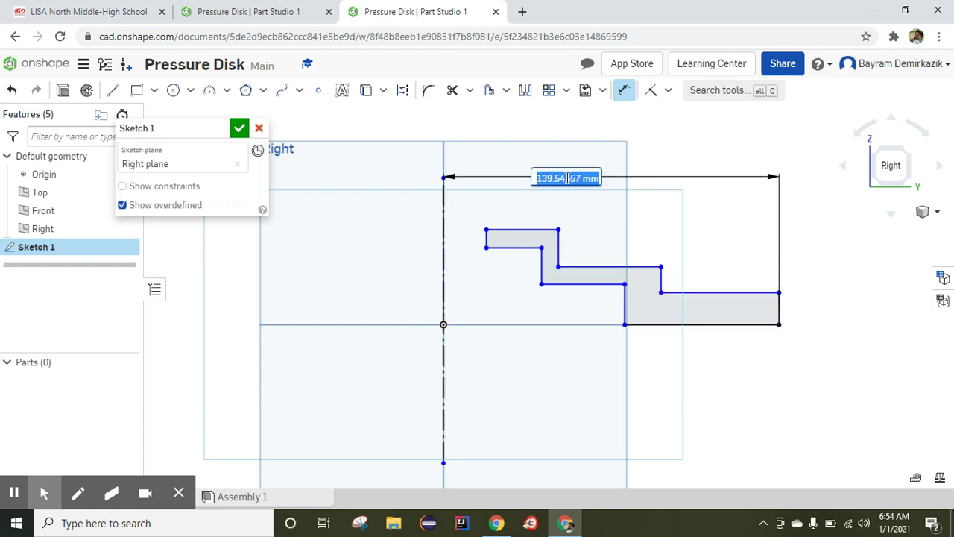
{"action": "type", "text": "20"}
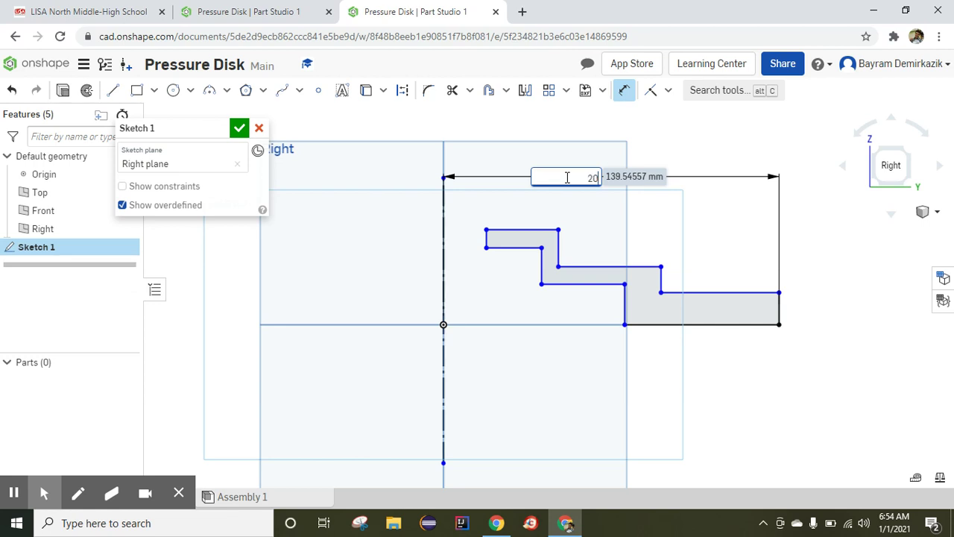
{"action": "type", "text": "0"}
{"action": "key", "text": "Return"}
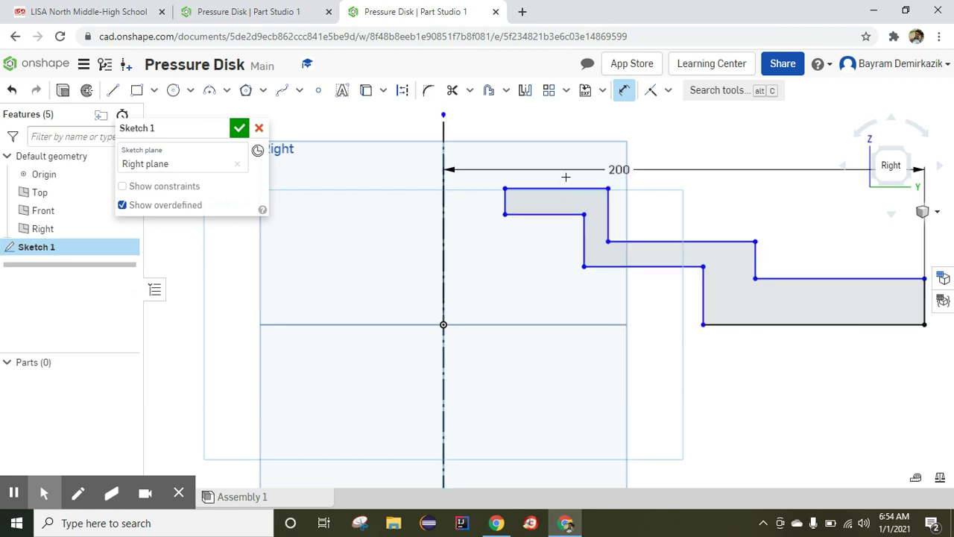
Move the 200 mm dimension higher above the profile to leave room beneath it
{"action": "scroll", "coordinate": [566, 177], "scroll_direction": "down", "scroll_amount": 5}
{"action": "mouse_move", "coordinate": [616, 194]}
{"action": "middle_mouse_down"}
{"action": "mouse_move", "coordinate": [571, 273]}
{"action": "mouse_move", "coordinate": [542, 301]}
{"action": "middle_mouse_up"}
{"action": "scroll", "coordinate": [542, 300], "scroll_direction": "up", "scroll_amount": 2}
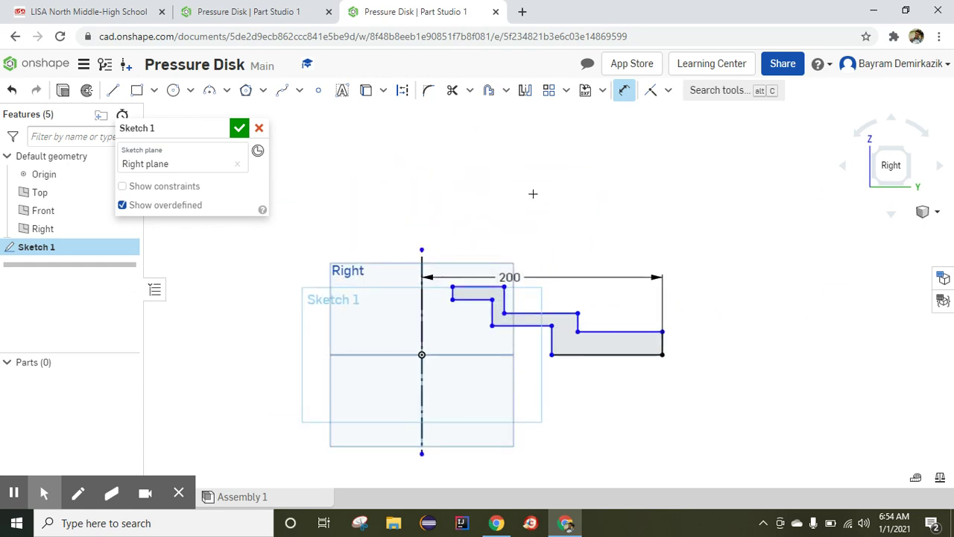
{"action": "key", "text": "Escape"}
{"action": "left_click_drag", "start_coordinate": [509, 275], "coordinate": [590, 202]}
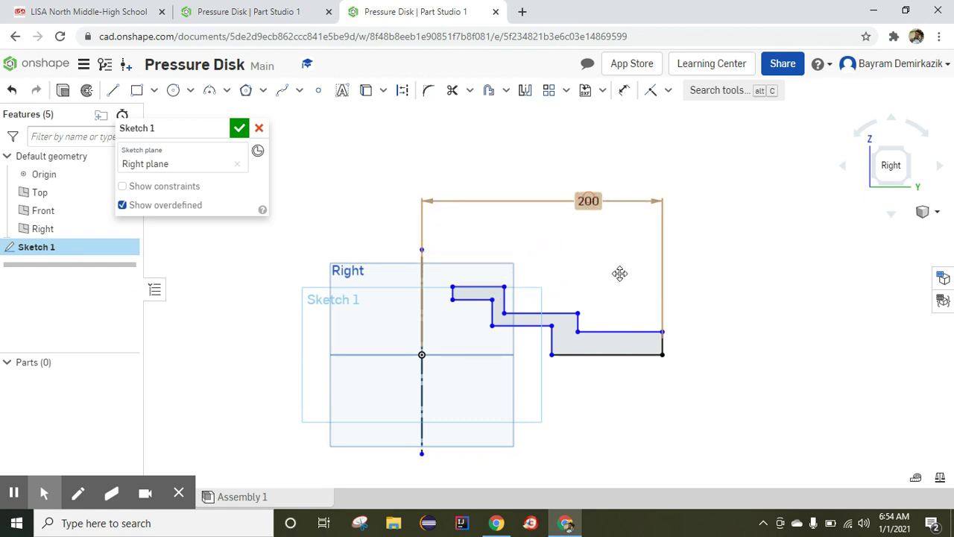
Dimension the distance from the construction line to the vertical edge between the middle and lowest upper steps as 165 mm
{"action": "left_click", "coordinate": [624, 90]}
{"action": "left_click", "coordinate": [578, 323]}
{"action": "left_click", "coordinate": [422, 321]}
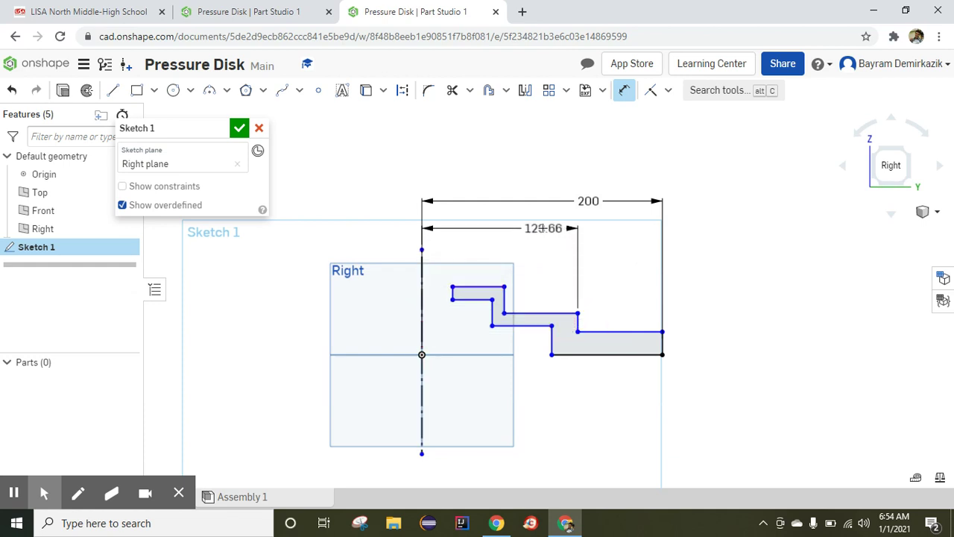
{"action": "left_click", "coordinate": [543, 225]}
{"action": "type", "text": "165"}
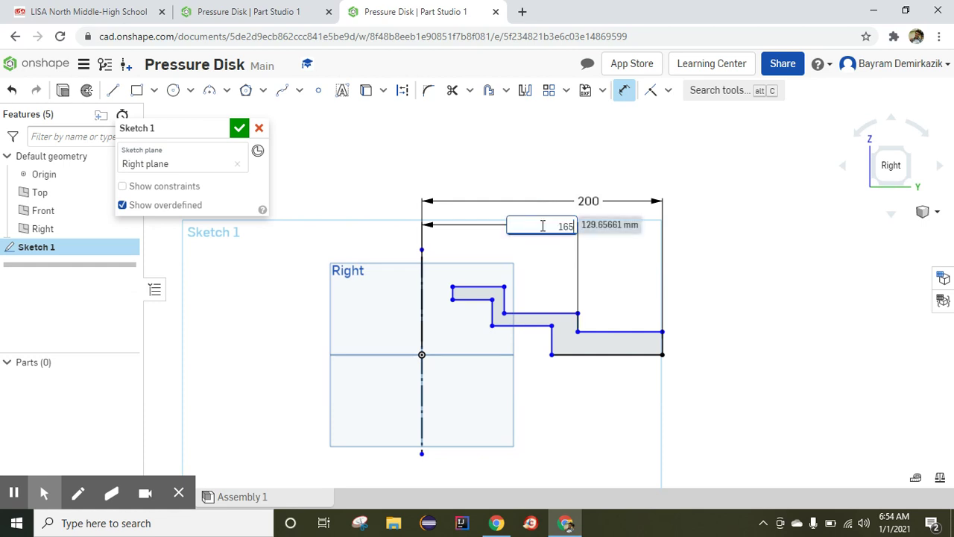
{"action": "key", "text": "Return"}
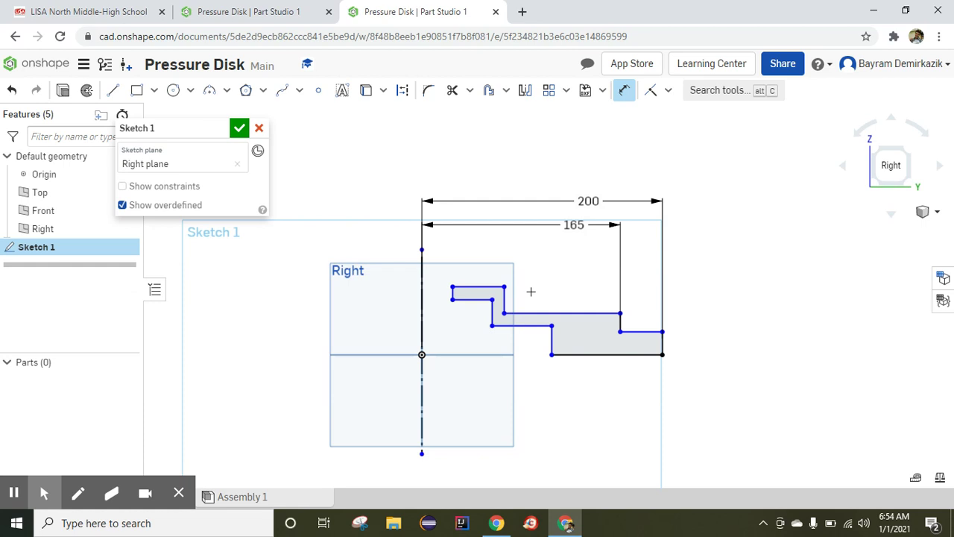
Dimension the distance from the construction line to the outer vertical edge of the profile's highest step as 85 mm
{"action": "left_click", "coordinate": [505, 300]}
{"action": "left_click", "coordinate": [422, 296]}
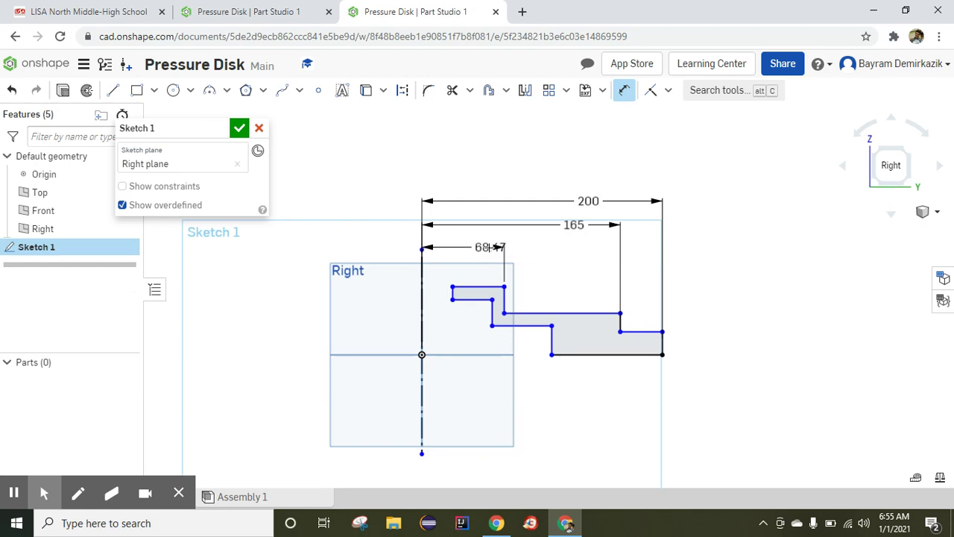
{"action": "left_click", "coordinate": [492, 247]}
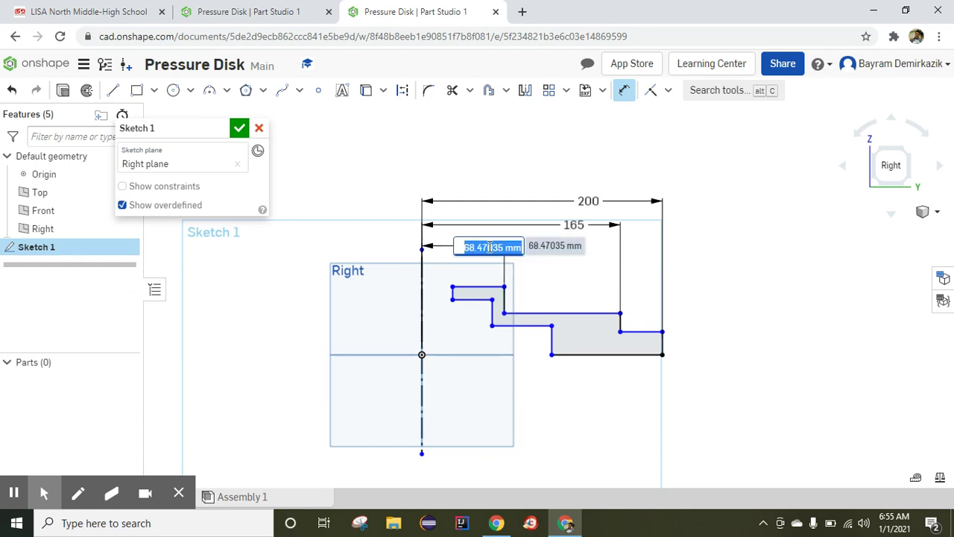
{"action": "type", "text": "85"}
{"action": "key", "text": "Return"}
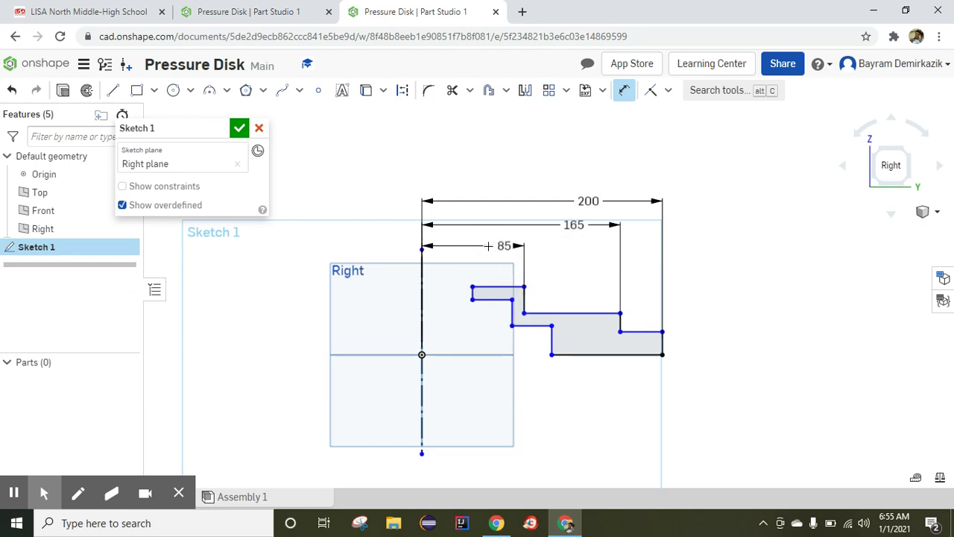
Dimension the distance from the construction line to the profile's innermost short vertical edge as 50 mm
{"action": "scroll", "coordinate": [464, 304], "scroll_direction": "up", "scroll_amount": 2}
{"action": "left_click", "coordinate": [476, 289]}
{"action": "left_click", "coordinate": [406, 288]}
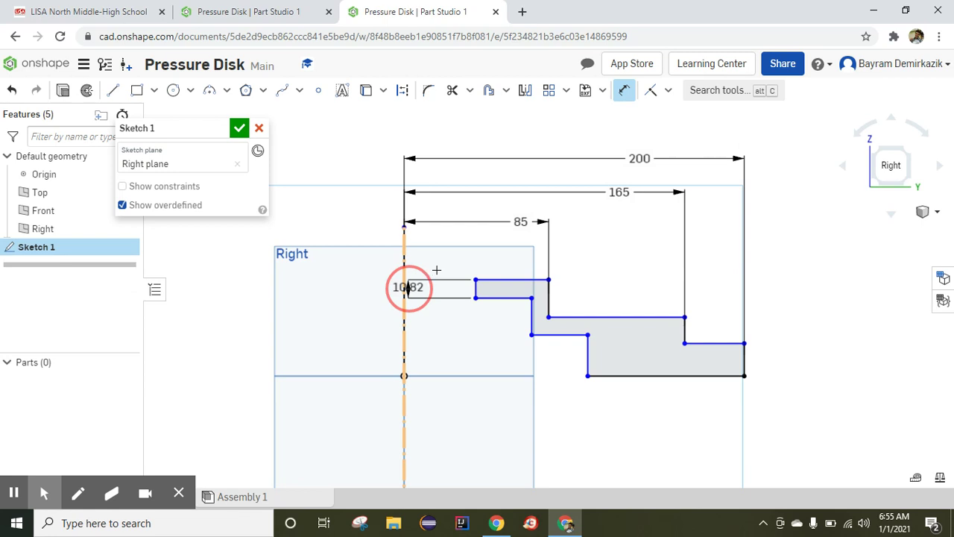
{"action": "left_click", "coordinate": [444, 247]}
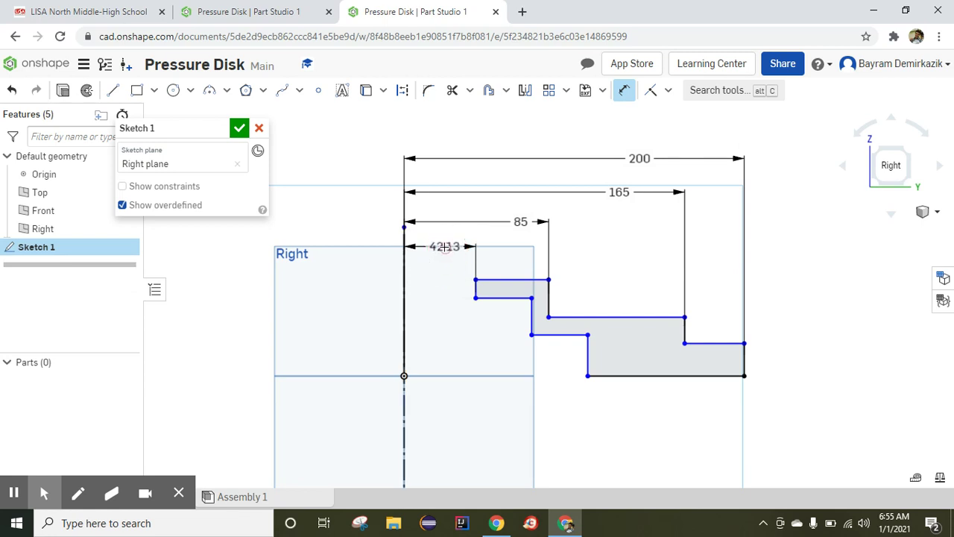
{"action": "type", "text": "5"}
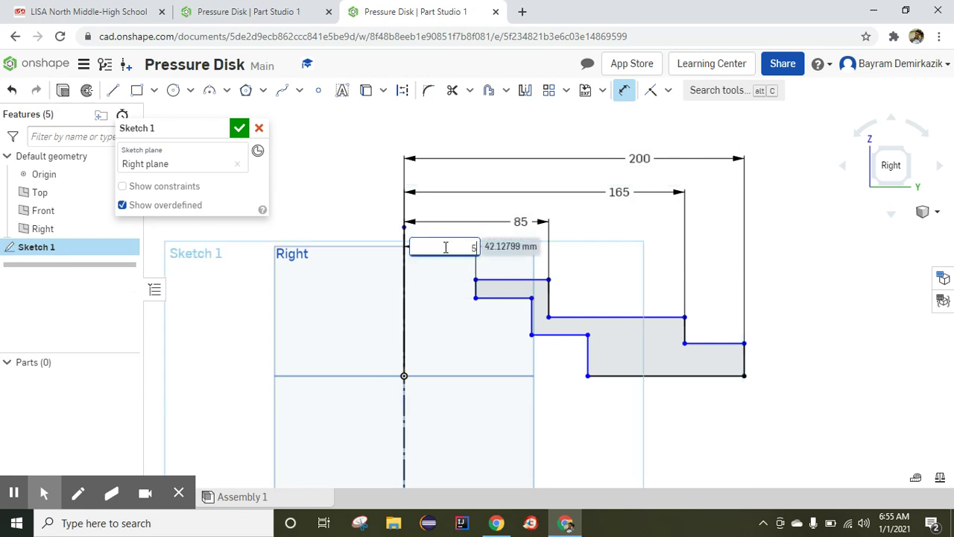
{"action": "type", "text": "0"}
{"action": "key", "text": "Return"}
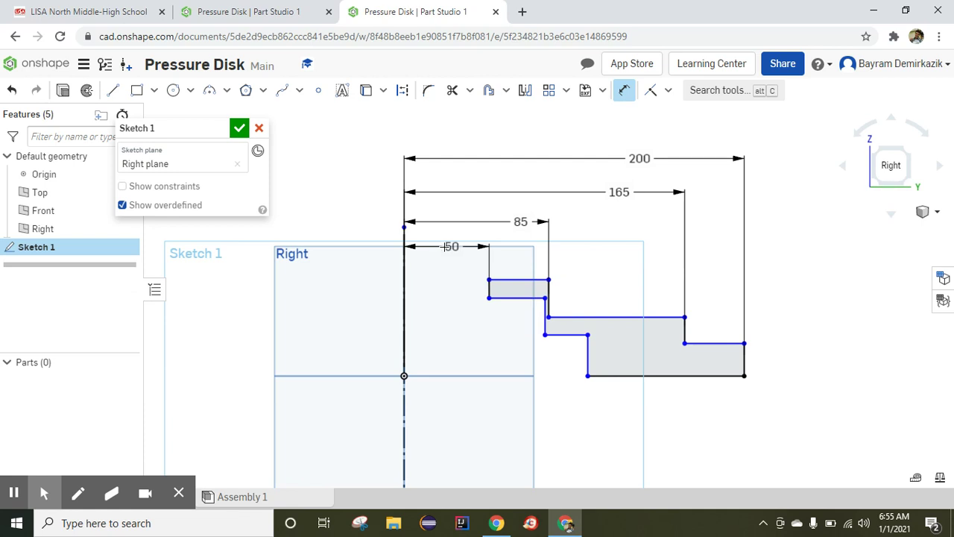
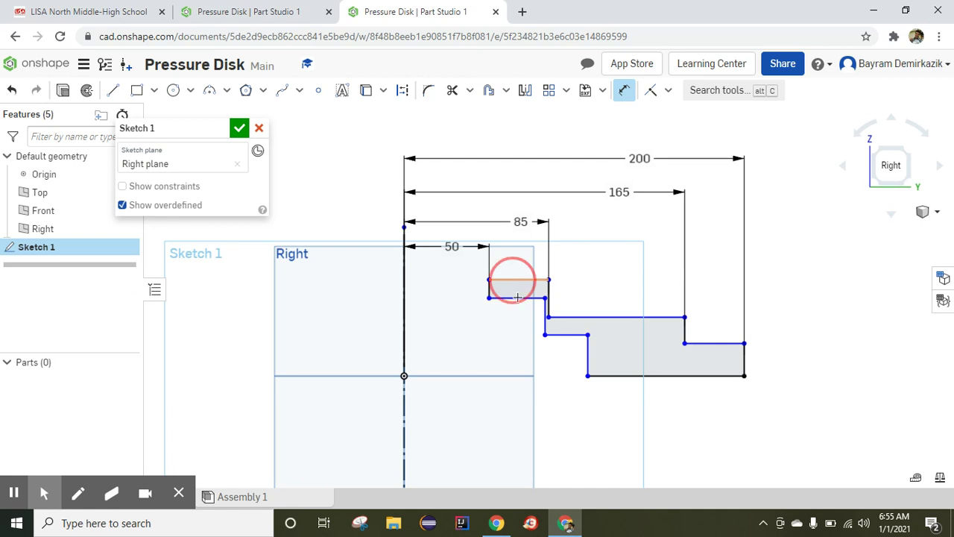
Dimension the vertical thickness of the profile's highest step as 10 mm, placing the dimension beyond the construction line
{"action": "left_click", "coordinate": [517, 297]}
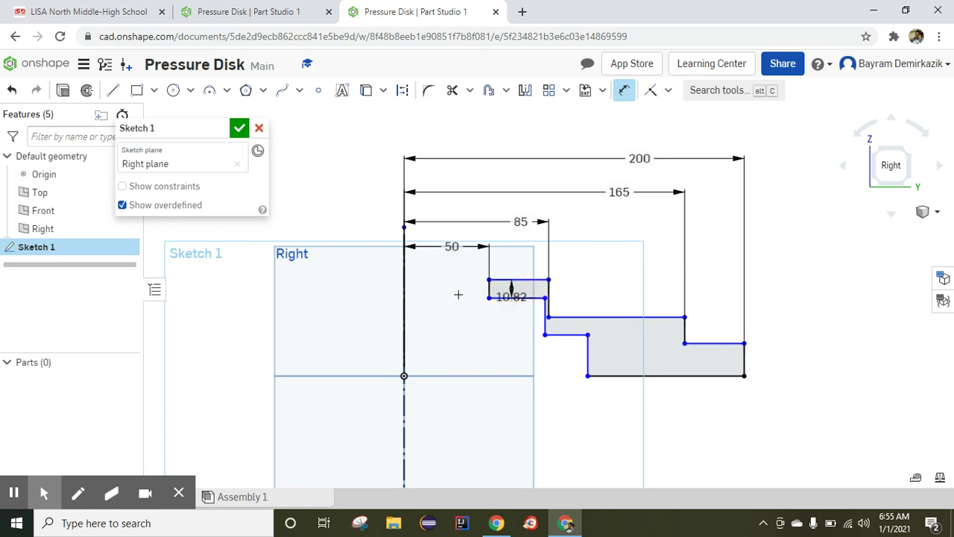
{"action": "left_click", "coordinate": [361, 314]}
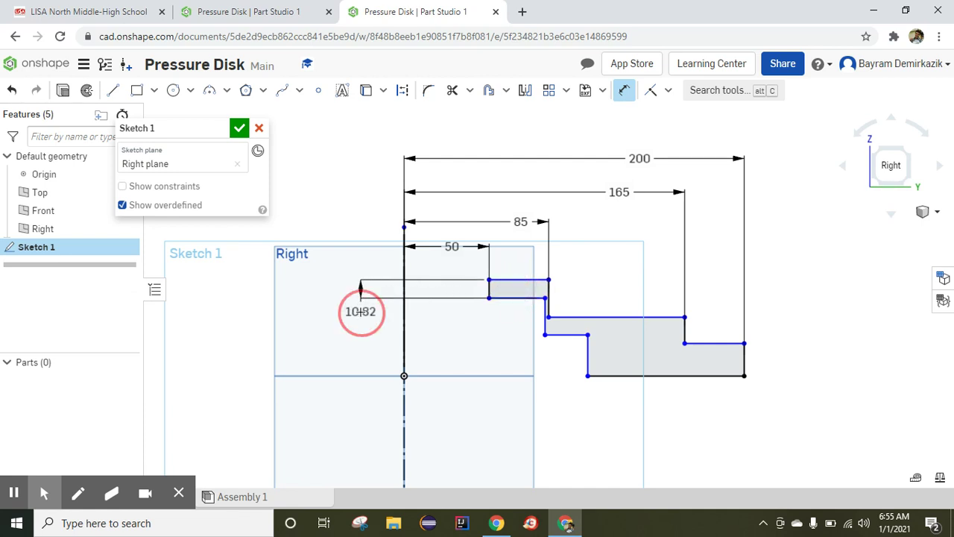
{"action": "type", "text": "1"}
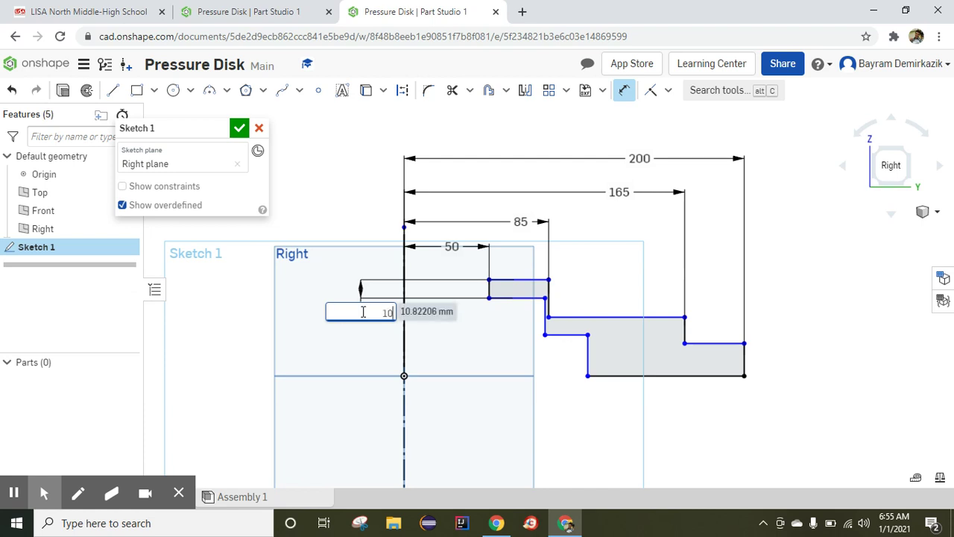
{"action": "type", "text": "0"}
{"action": "key", "text": "Return"}
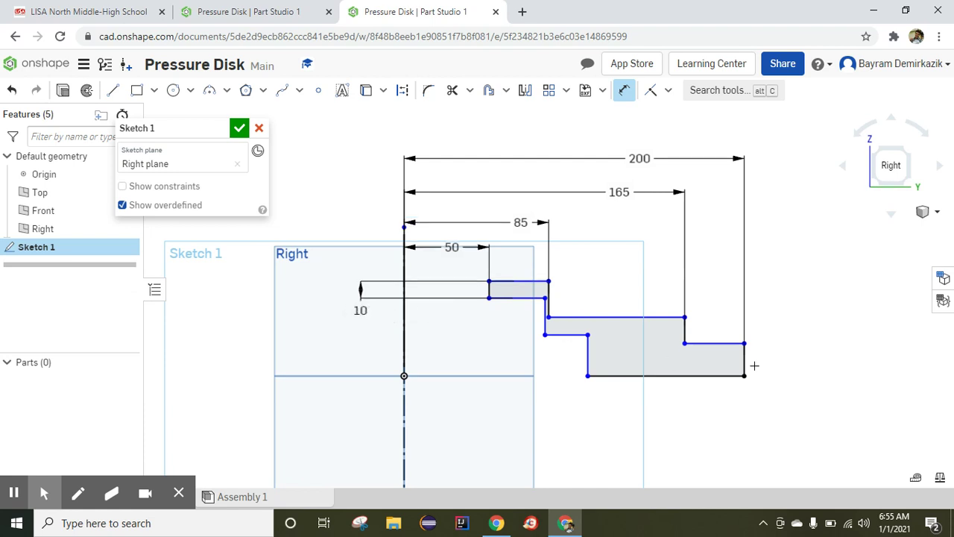
Set the horizontal wall thickness between the inner and outer vertical edges below the highest step to 10 mm
{"action": "scroll", "coordinate": [589, 335], "scroll_direction": "up", "scroll_amount": 3}
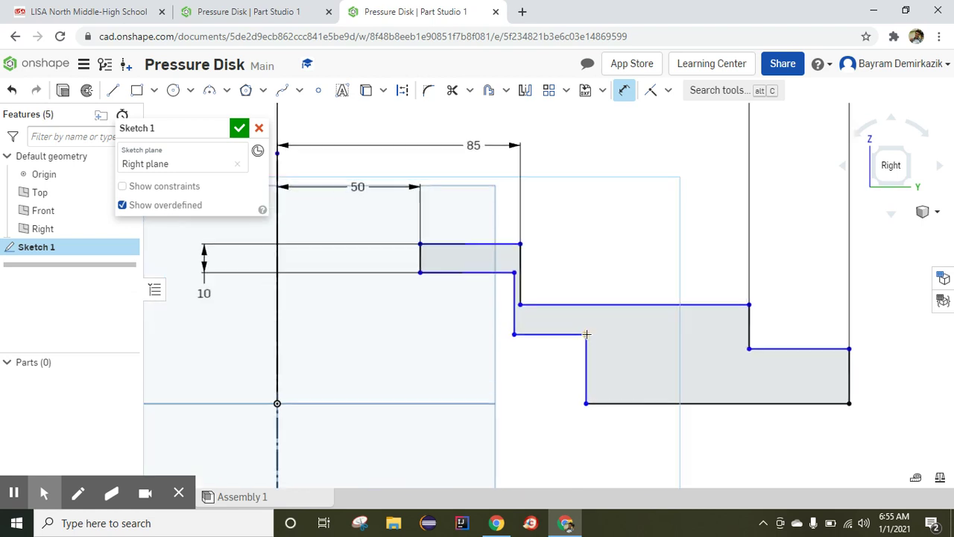
{"action": "left_click", "coordinate": [514, 287]}
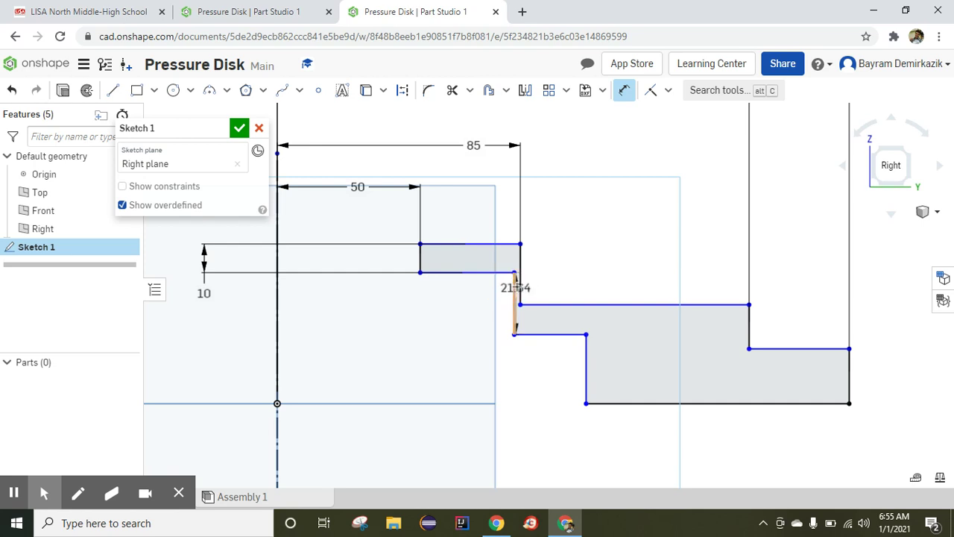
{"action": "left_click", "coordinate": [521, 267]}
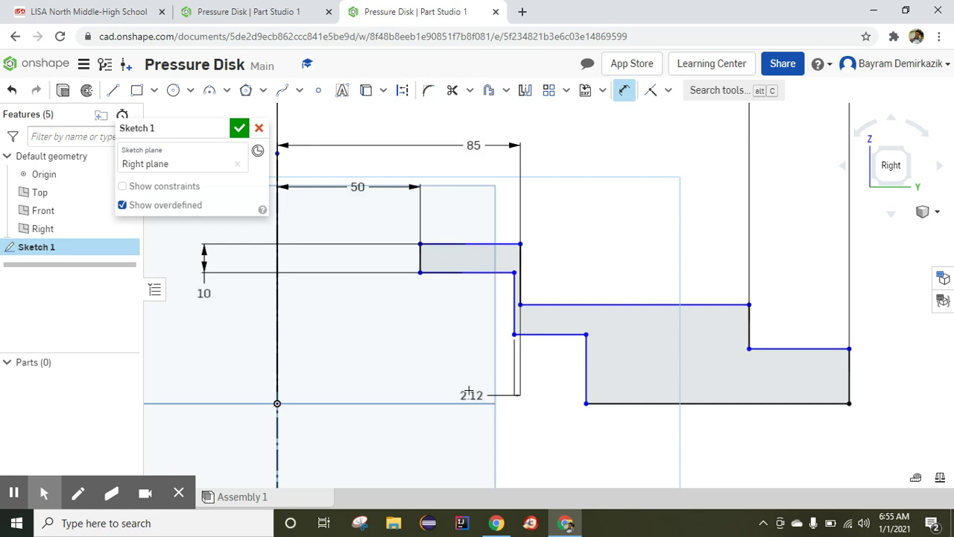
{"action": "left_click", "coordinate": [468, 384]}
{"action": "type", "text": "10"}
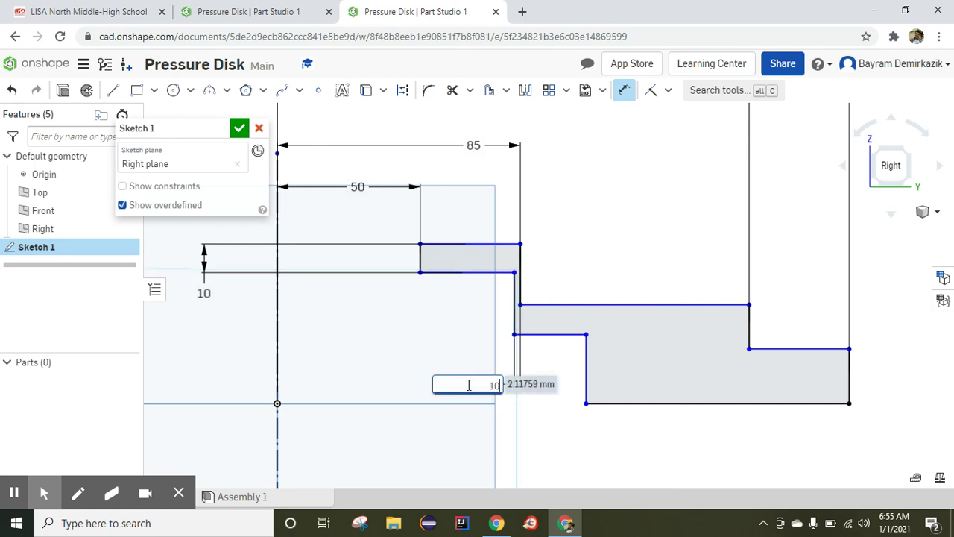
{"action": "key", "text": "Return"}
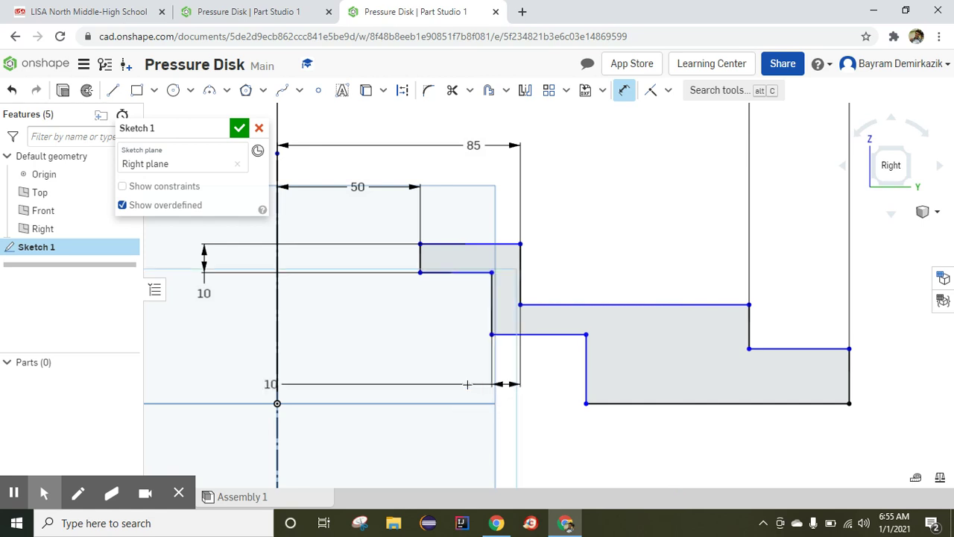
Dimension the vertical drop from the profile's topmost edge to the upper edge of the middle step as 15 mm
{"action": "left_click", "coordinate": [492, 247]}
{"action": "left_click", "coordinate": [544, 304]}
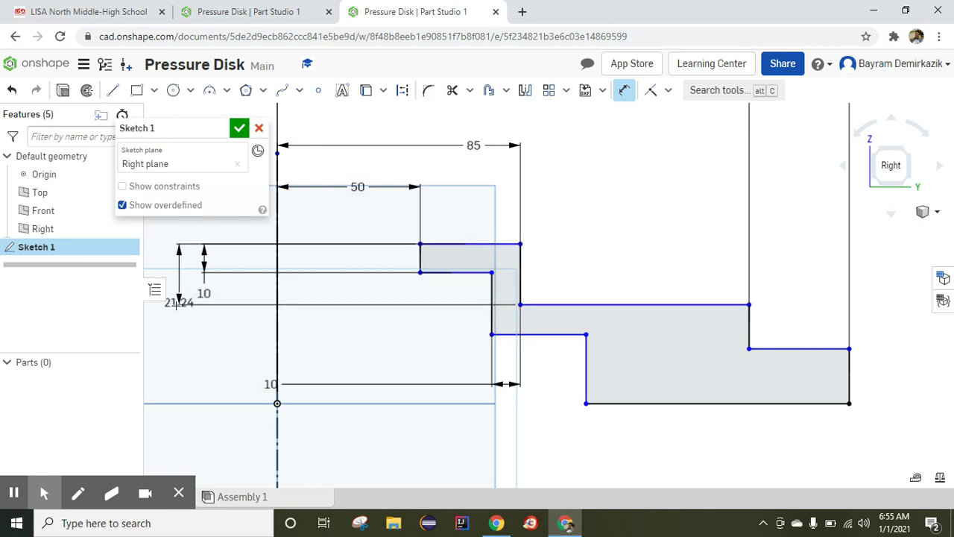
{"action": "left_click", "coordinate": [175, 312]}
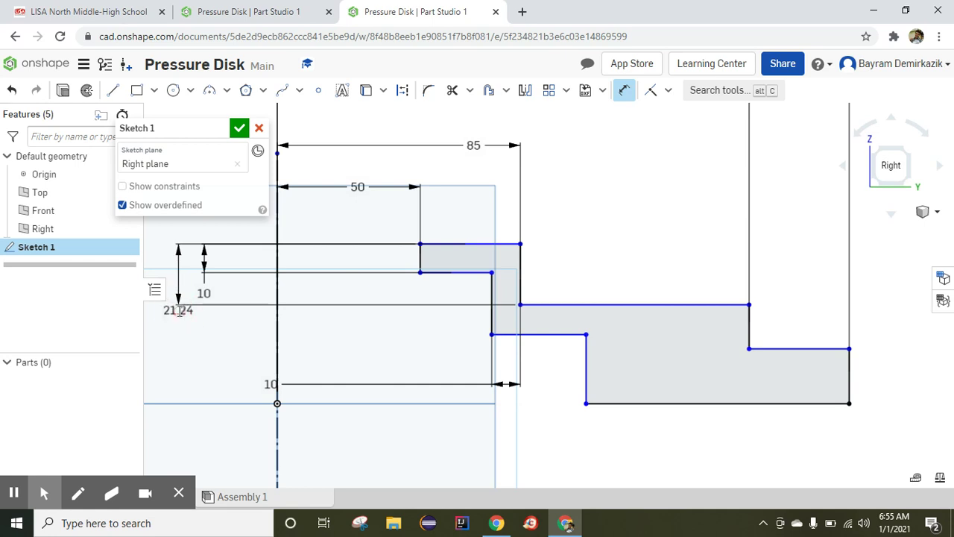
{"action": "type", "text": "15"}
{"action": "key", "text": "Return"}
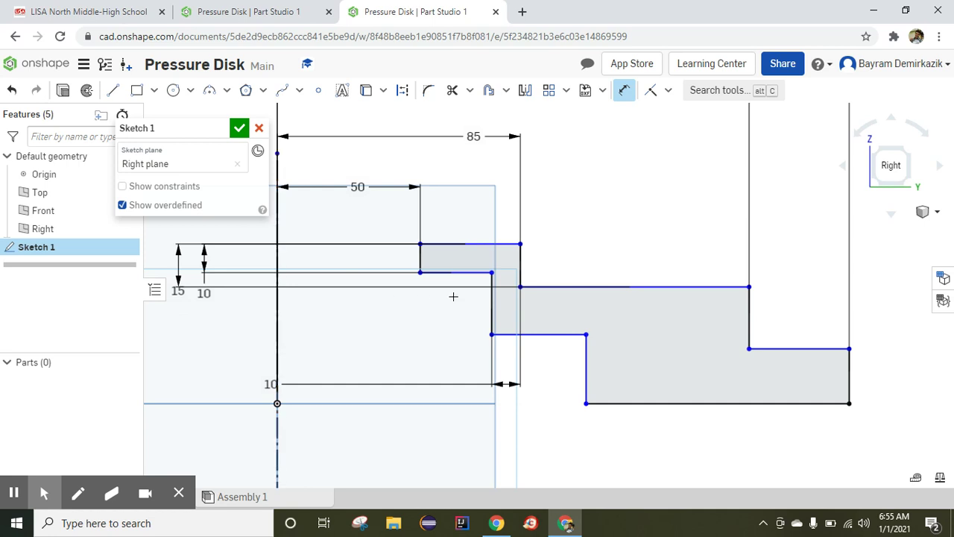
{"action": "scroll", "coordinate": [453, 297], "scroll_direction": "down", "scroll_amount": 5}
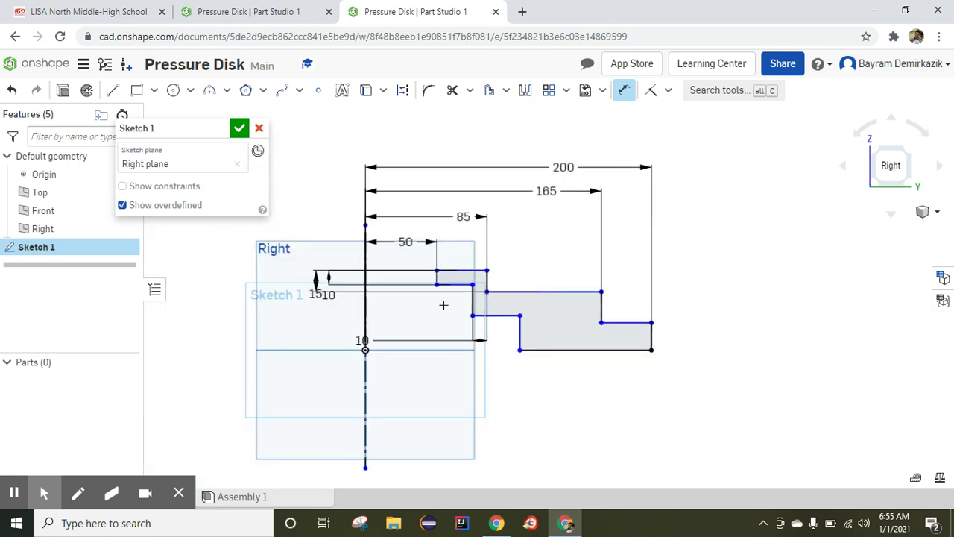
{"action": "scroll", "coordinate": [387, 320], "scroll_direction": "up", "scroll_amount": 1}
{"action": "scroll", "coordinate": [387, 320], "scroll_direction": "up", "scroll_amount": 1}
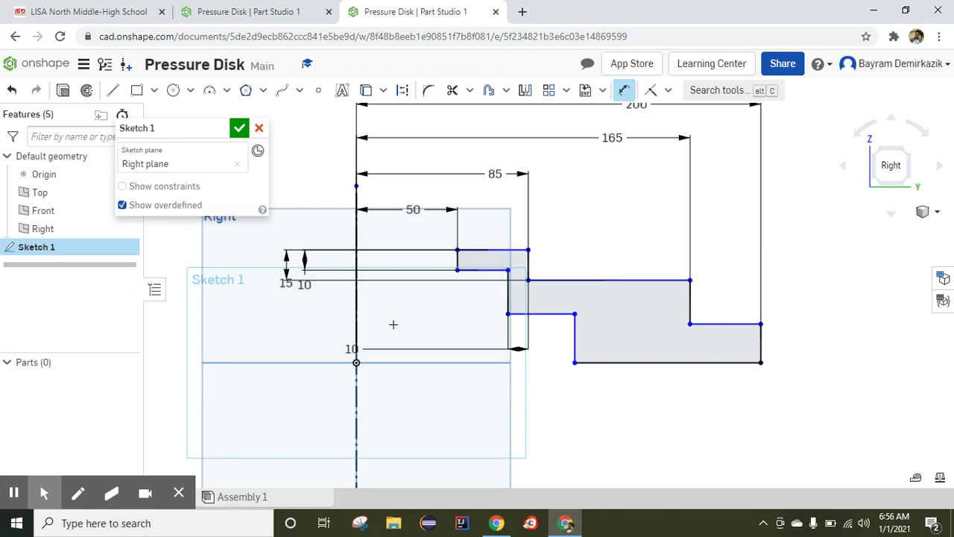
Reposition the 15 mm drop and 10 mm wall thickness dimension labels so they are clear of the neighbouring dimension and the construction line
{"action": "key", "text": "Escape"}
{"action": "left_click_drag", "start_coordinate": [286, 283], "coordinate": [285, 308]}
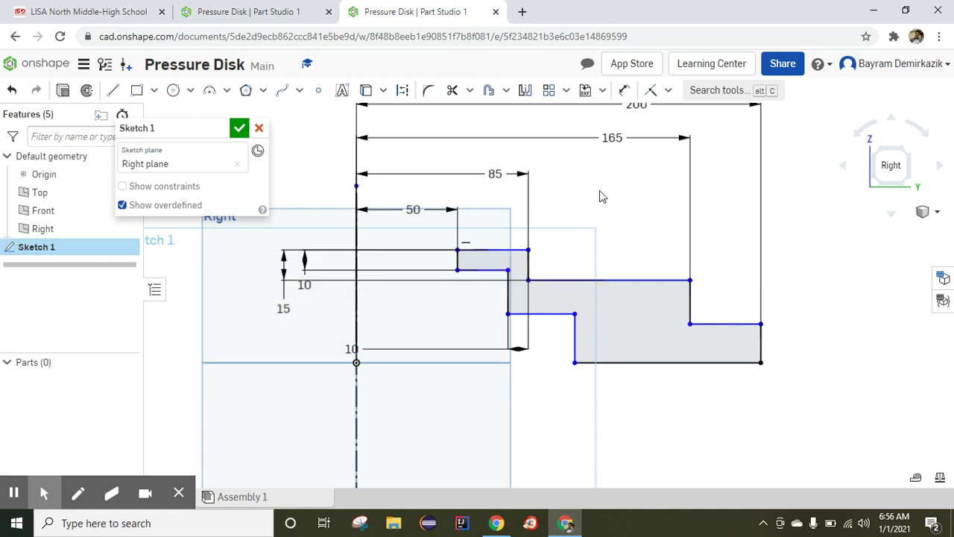
{"action": "middle_click_drag", "start_coordinate": [608, 168], "coordinate": [607, 192]}
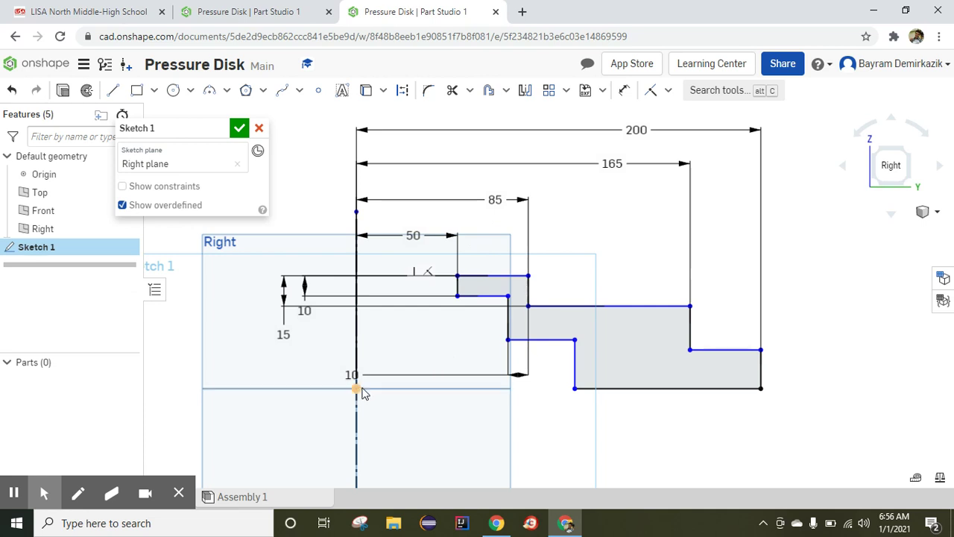
{"action": "left_click_drag", "start_coordinate": [352, 375], "coordinate": [407, 368]}
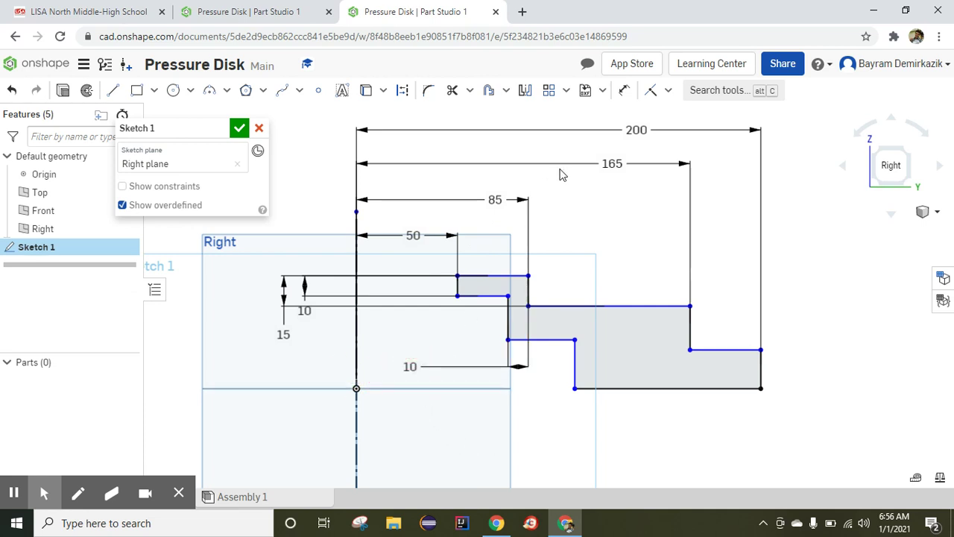
Dimension the vertical thickness of the profile's middle step as 10 mm, placing the dimension beyond the profile's outer end
{"action": "left_click", "coordinate": [624, 90]}
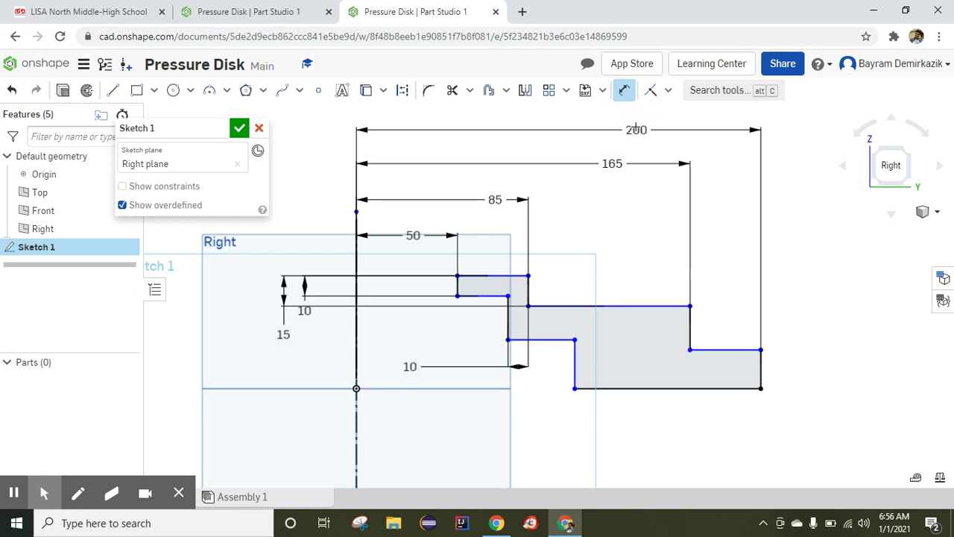
{"action": "left_click", "coordinate": [559, 306]}
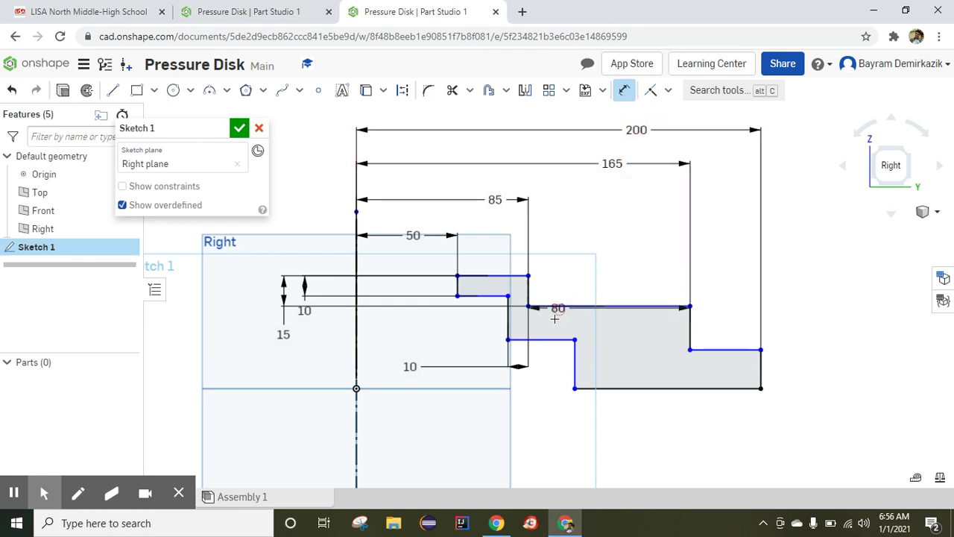
{"action": "left_click", "coordinate": [552, 338]}
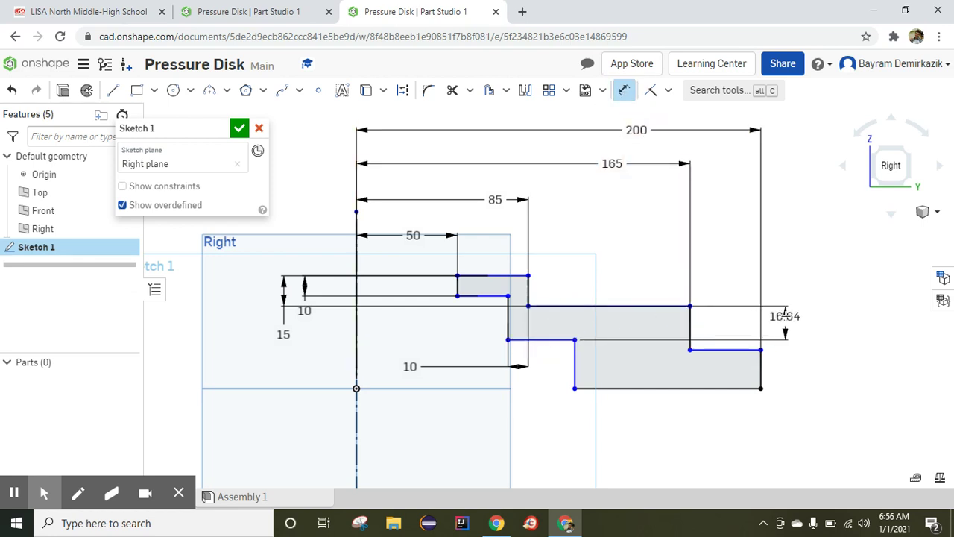
{"action": "left_click", "coordinate": [789, 286]}
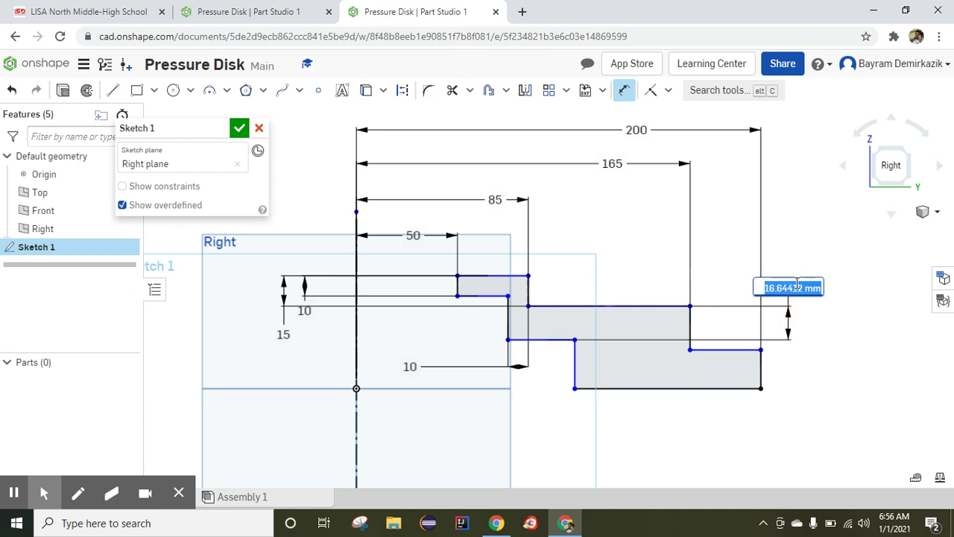
{"action": "type", "text": "10"}
{"action": "key", "text": "Return"}
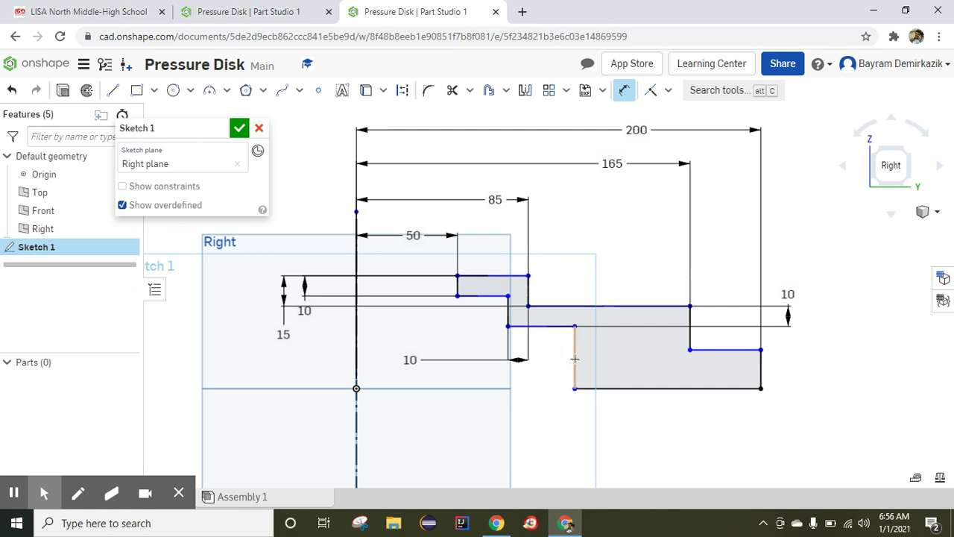
Dimension the horizontal wall thickness between the inner and outer vertical edges below the middle step as 10 mm
{"action": "left_click", "coordinate": [627, 343]}
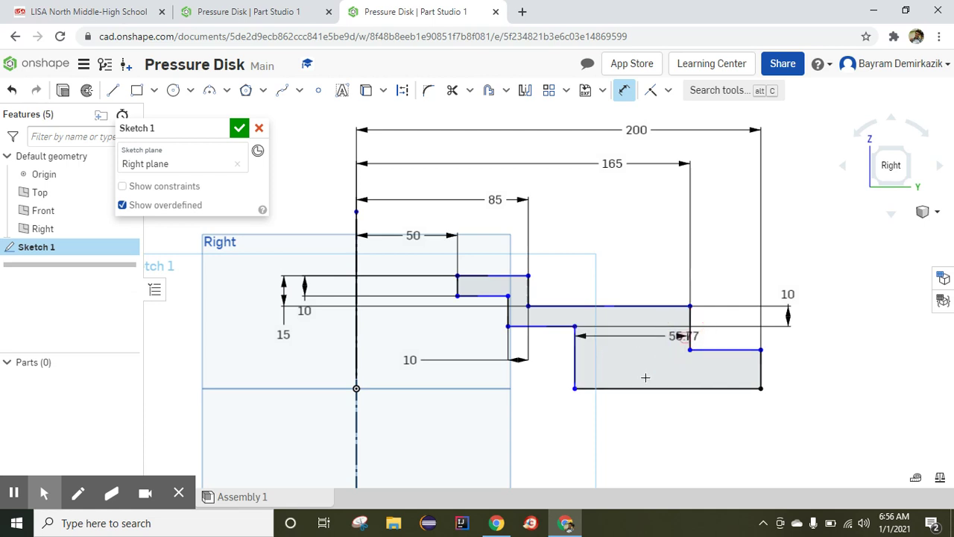
{"action": "left_click", "coordinate": [575, 373]}
{"action": "left_click", "coordinate": [552, 416]}
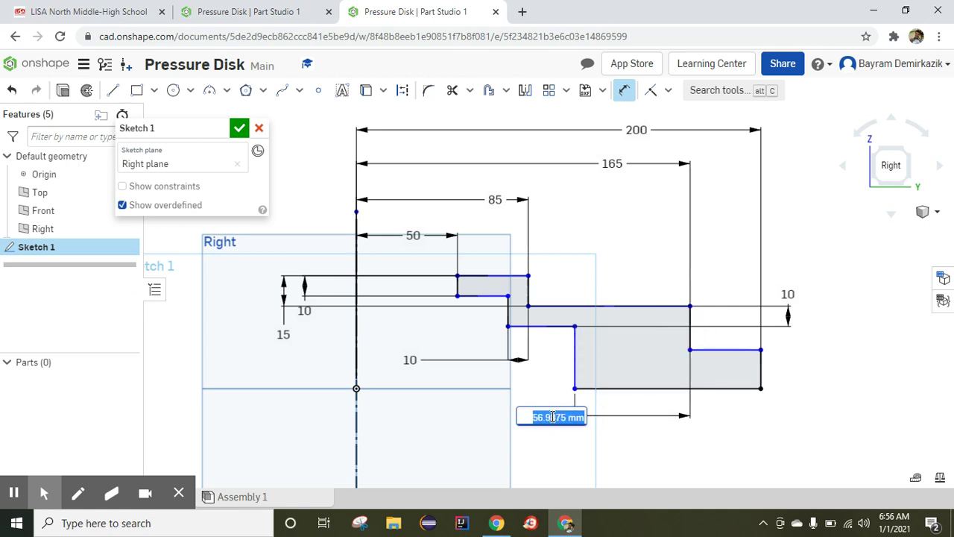
{"action": "type", "text": "10"}
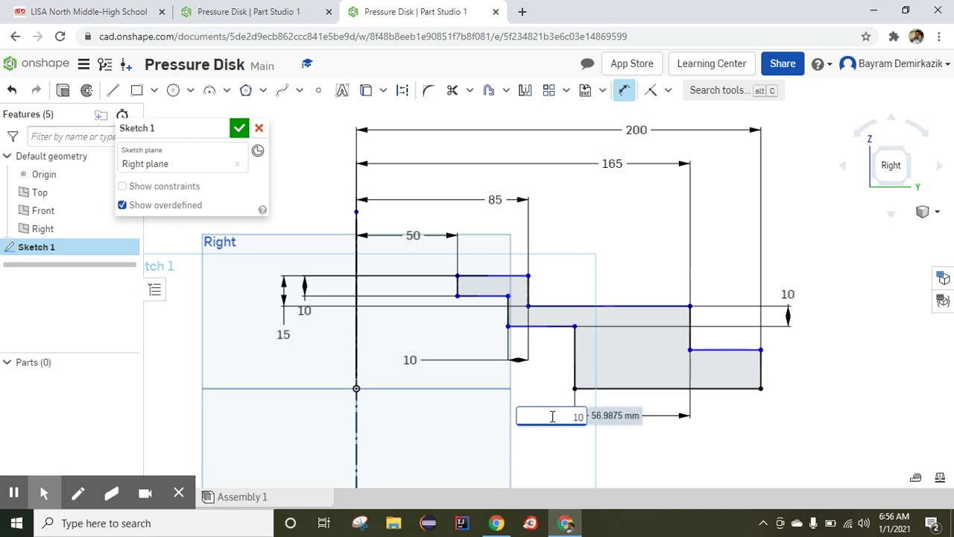
{"action": "key", "text": "Return"}
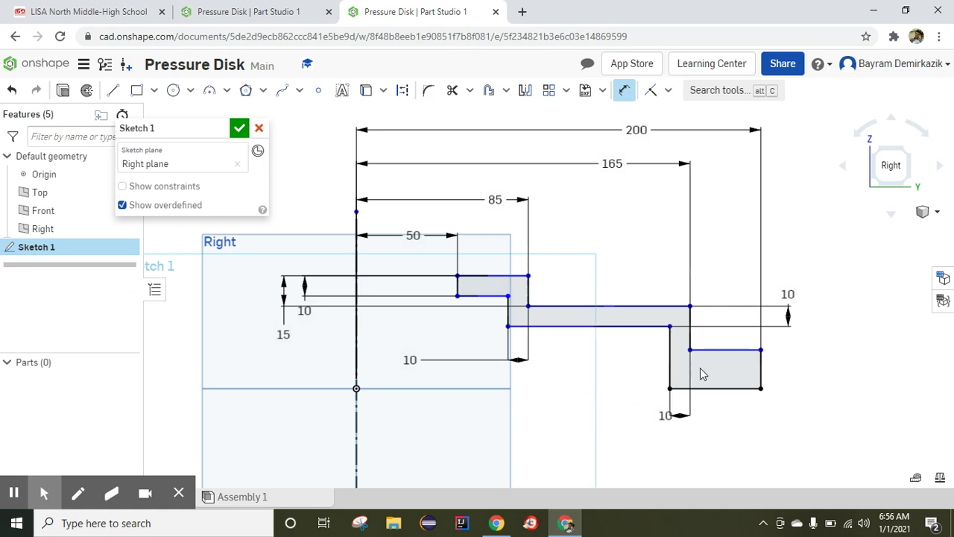
Dimension the vertical thickness of the profile's lowest outer flange as 10 mm, placing the dimension beyond its outer end
{"action": "left_click", "coordinate": [722, 351]}
{"action": "left_click", "coordinate": [720, 389]}
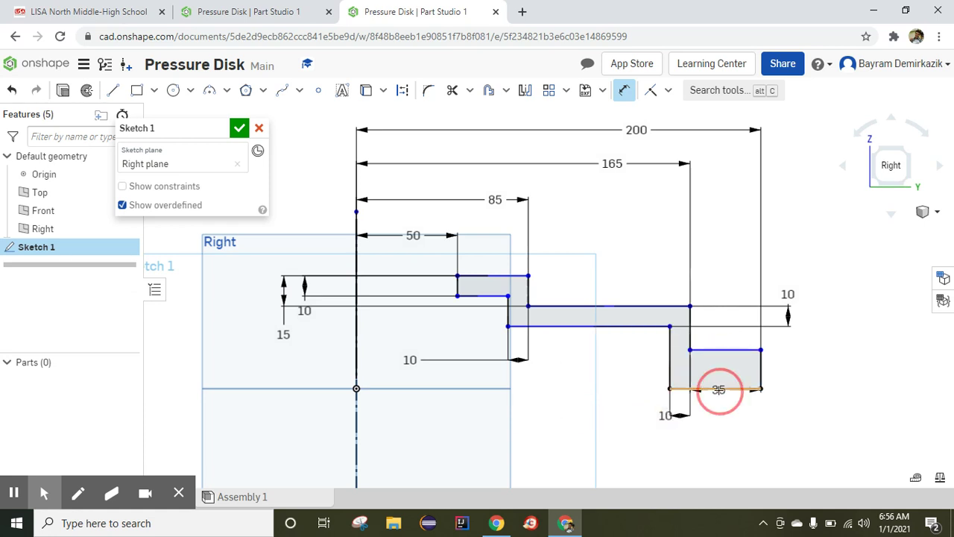
{"action": "left_click", "coordinate": [788, 405]}
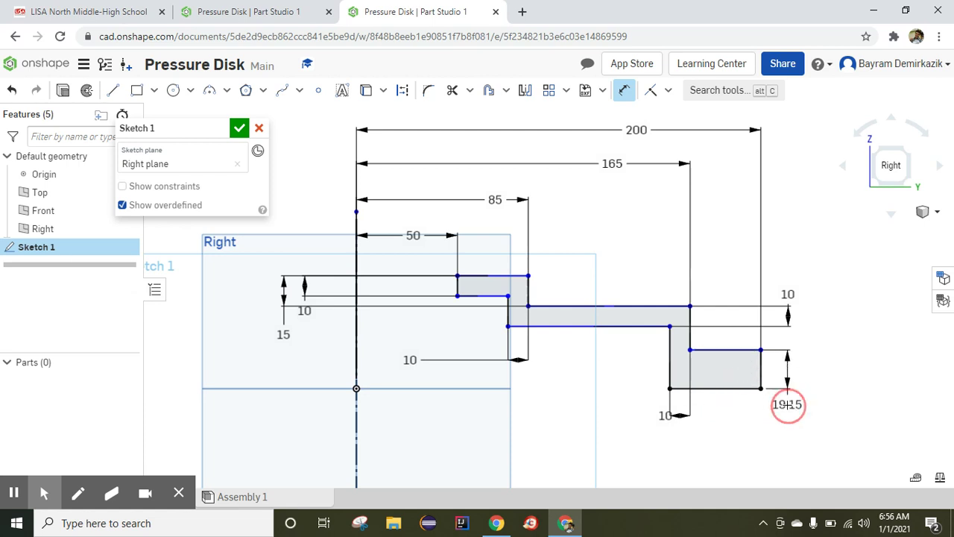
{"action": "type", "text": "10"}
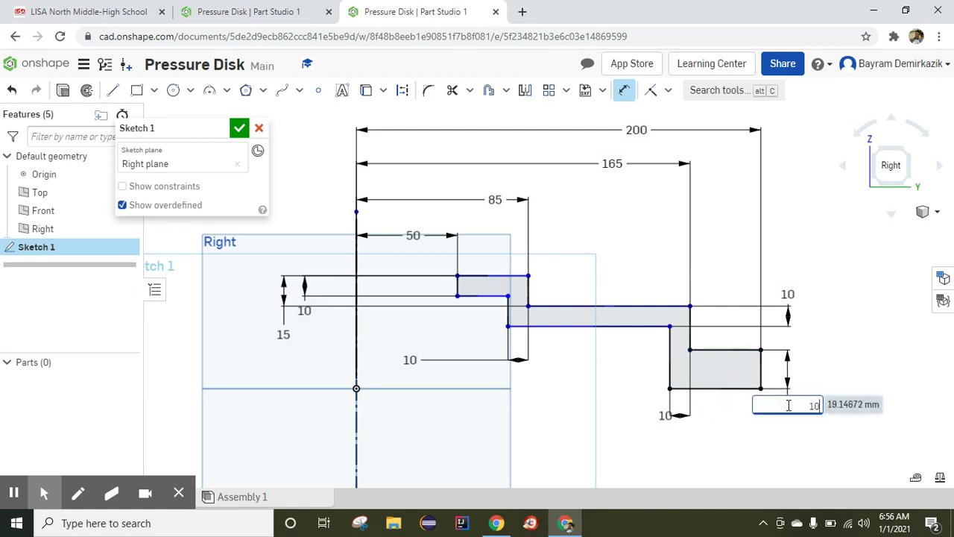
{"action": "key", "text": "Return"}
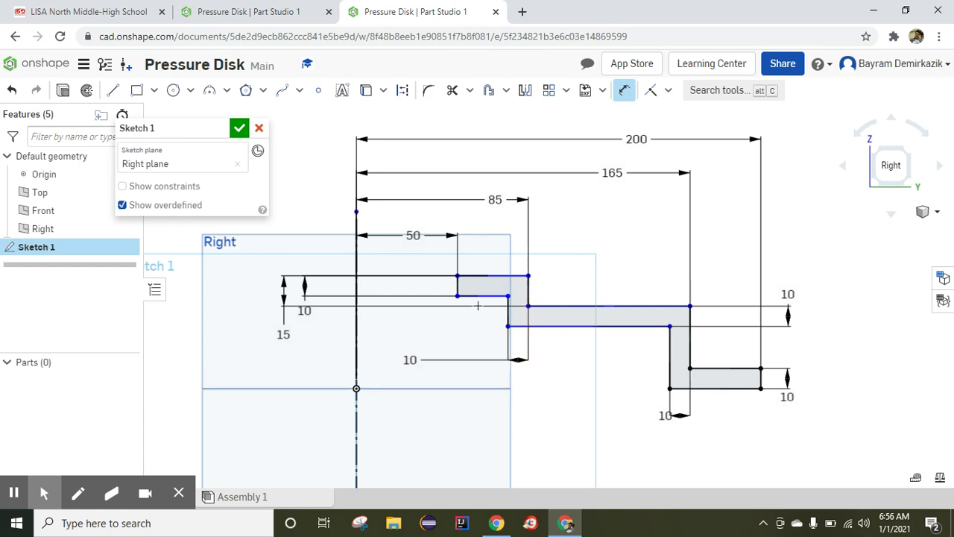
Dimension the overall height from the profile's topmost edge to its bottom edge as 75 mm, beyond the construction line
{"action": "left_click", "coordinate": [506, 276]}
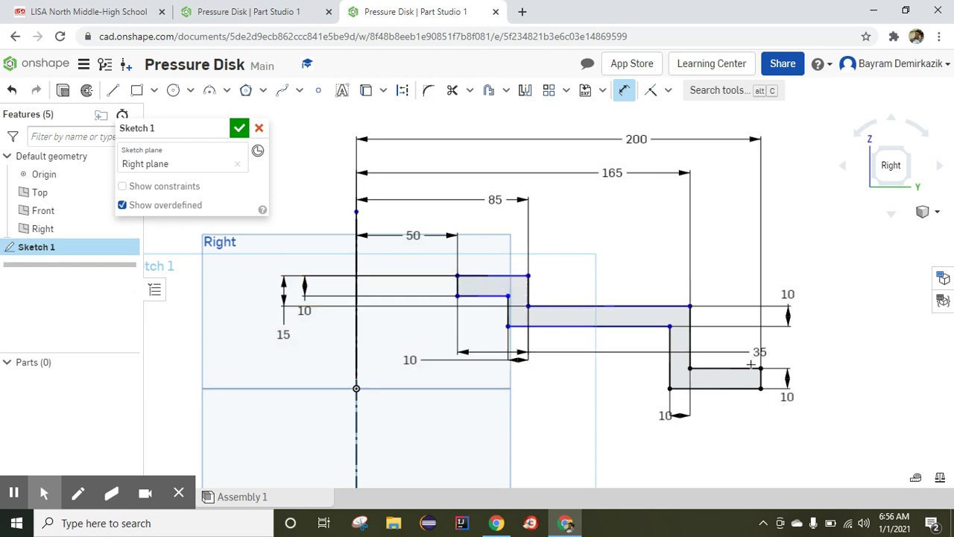
{"action": "left_click", "coordinate": [733, 388]}
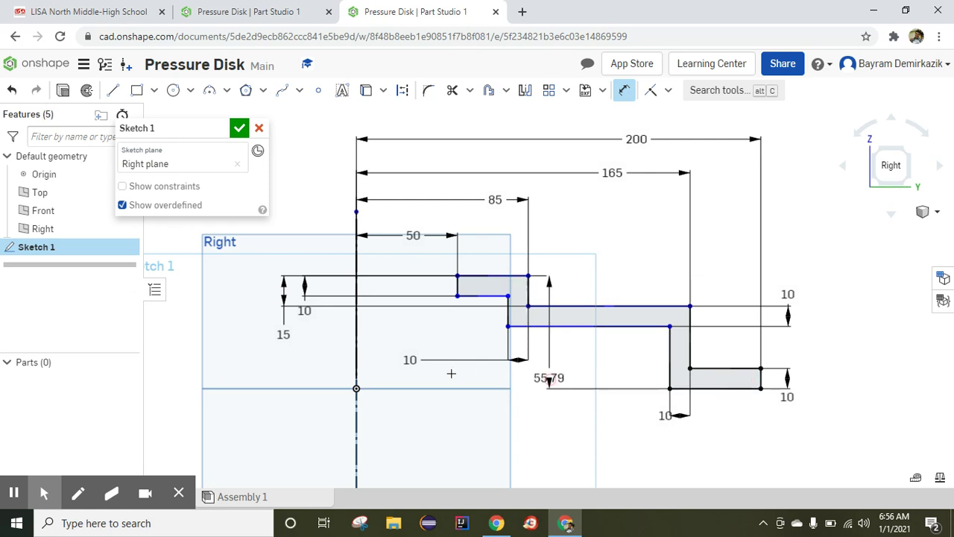
{"action": "left_click", "coordinate": [253, 334]}
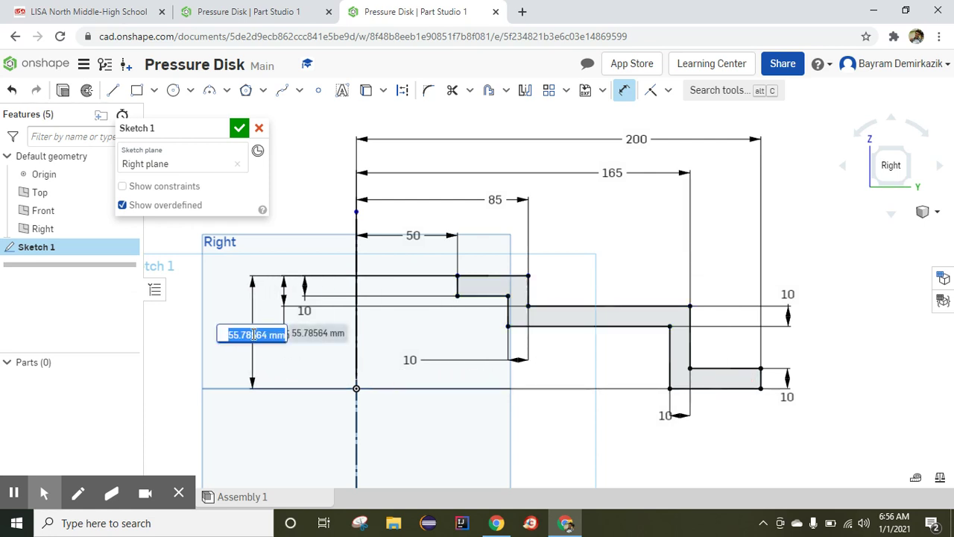
{"action": "type", "text": "75"}
{"action": "key", "text": "Return"}
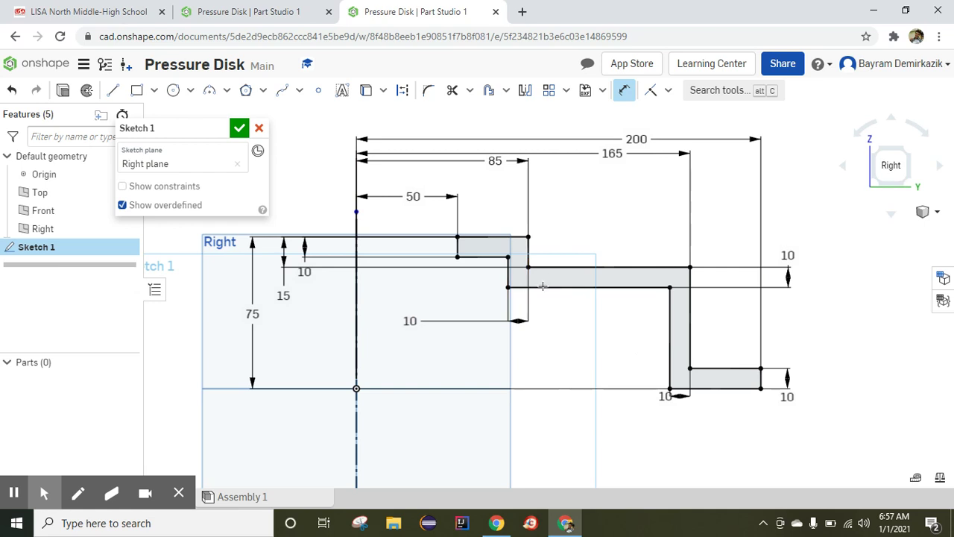
Check the rounded shoulder on the finished disk in the other browser tab and fillet the middle step's inner corner with a 20 mm radius
{"action": "left_click", "coordinate": [274, 15]}
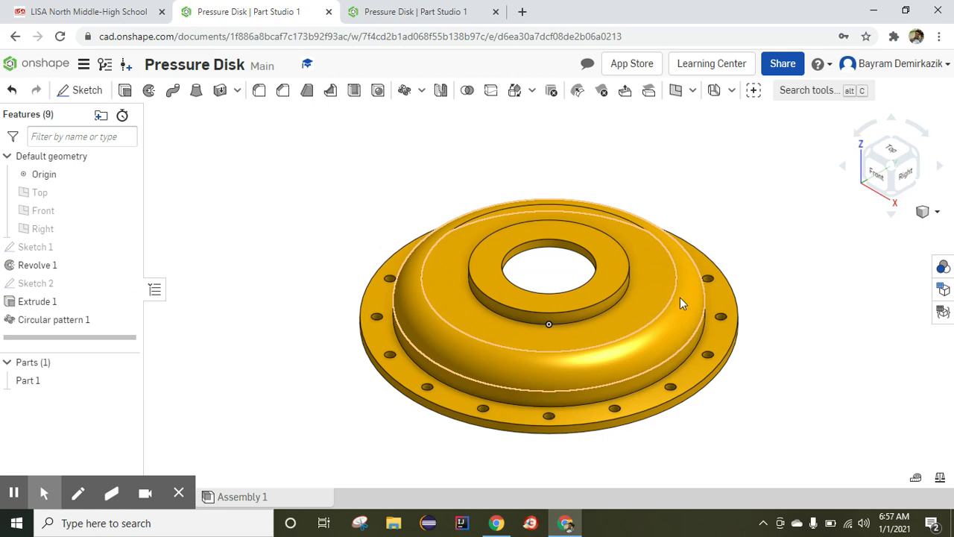
{"action": "left_click", "coordinate": [398, 7]}
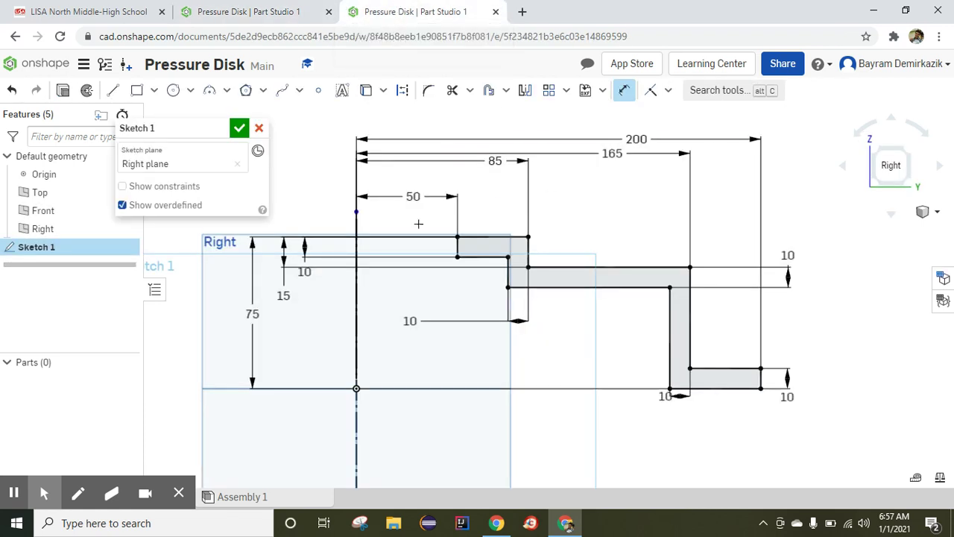
{"action": "left_click", "coordinate": [426, 92]}
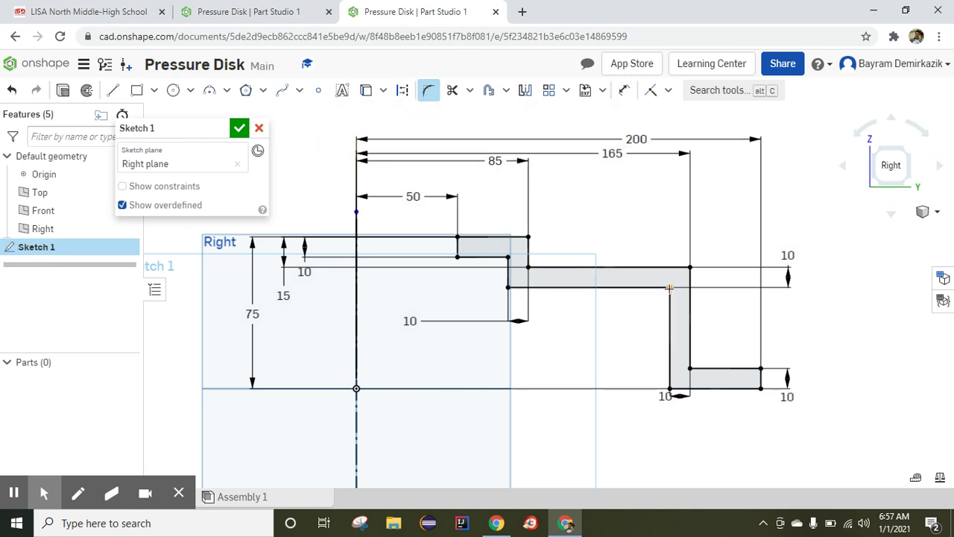
{"action": "left_click", "coordinate": [670, 288]}
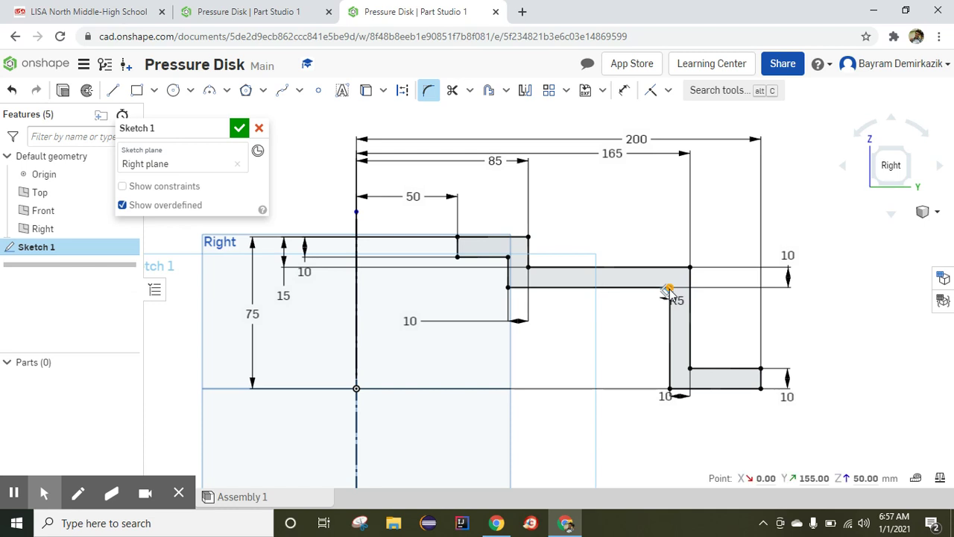
{"action": "left_click", "coordinate": [669, 289]}
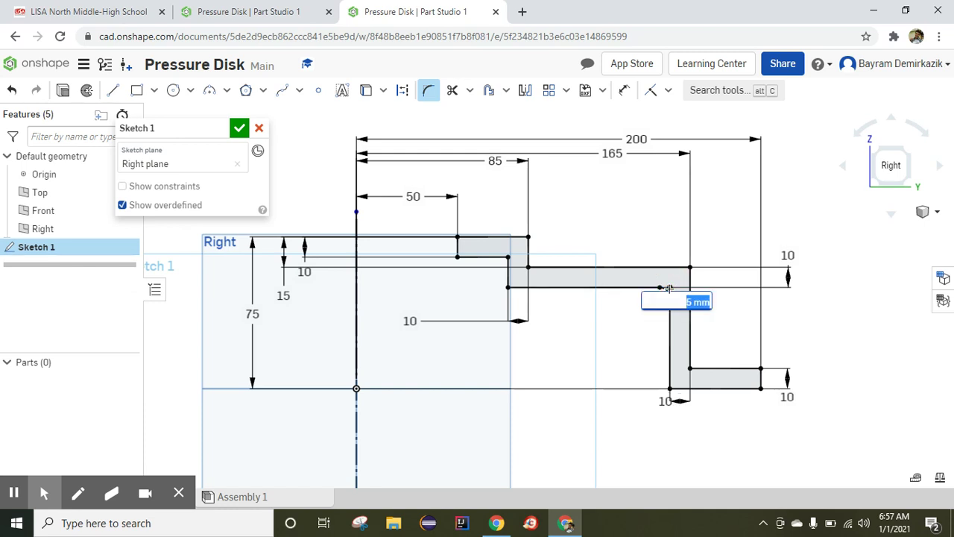
{"action": "type", "text": "20"}
{"action": "key", "text": "Return"}
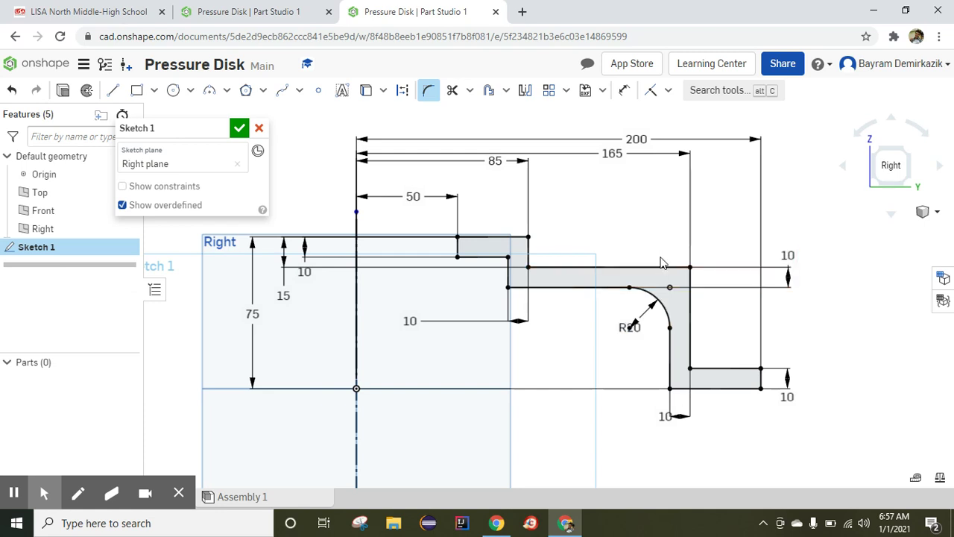
Move the inner fillet's R20 label slightly upward, away from the arc's center point
{"action": "key", "text": "Escape"}
{"action": "left_click", "coordinate": [634, 325]}
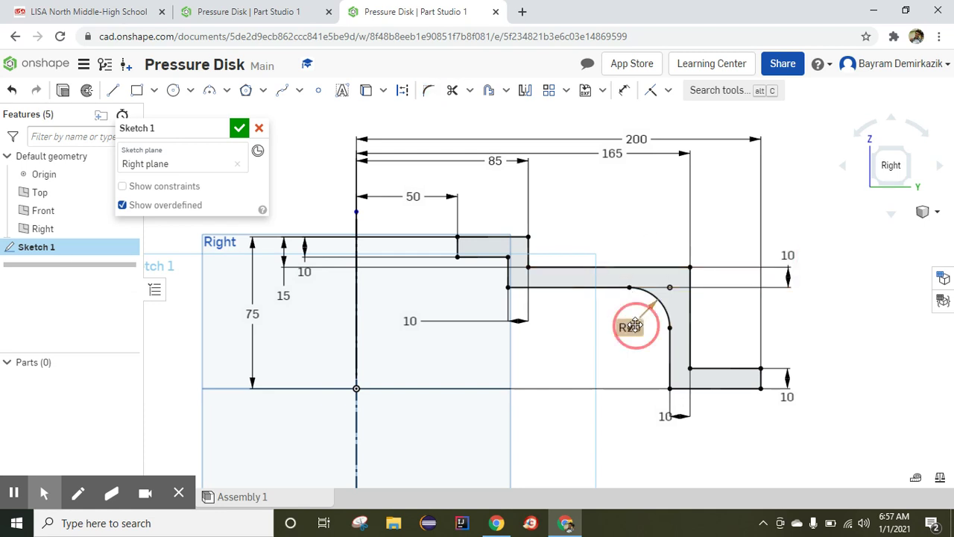
{"action": "mouse_move", "coordinate": [634, 326]}
{"action": "left_mouse_down"}
{"action": "mouse_move", "coordinate": [621, 316]}
{"action": "mouse_move", "coordinate": [631, 308]}
{"action": "left_mouse_up"}
Fillet the middle step's outer corner with a 30 mm radius and move its radius label clear of the R20 label
{"action": "left_click", "coordinate": [430, 95]}
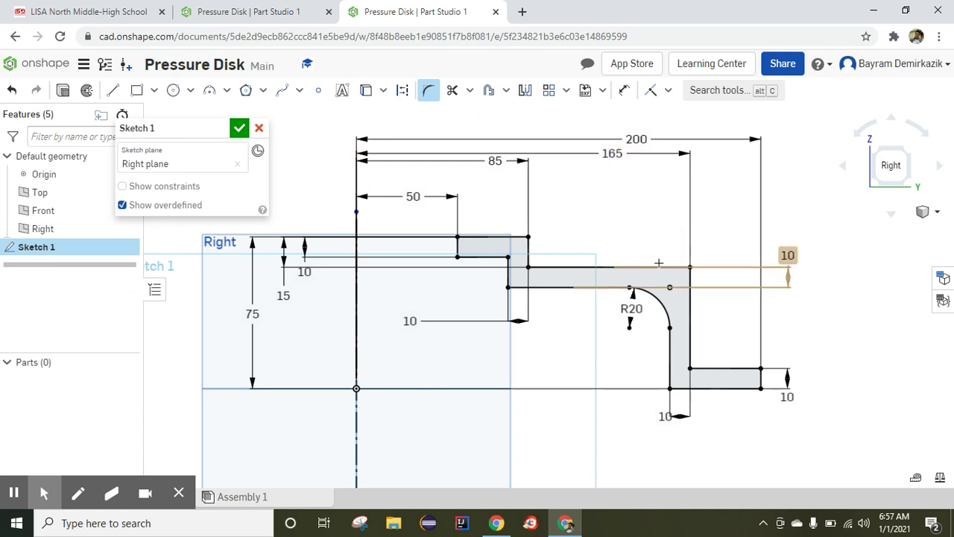
{"action": "left_click", "coordinate": [690, 267]}
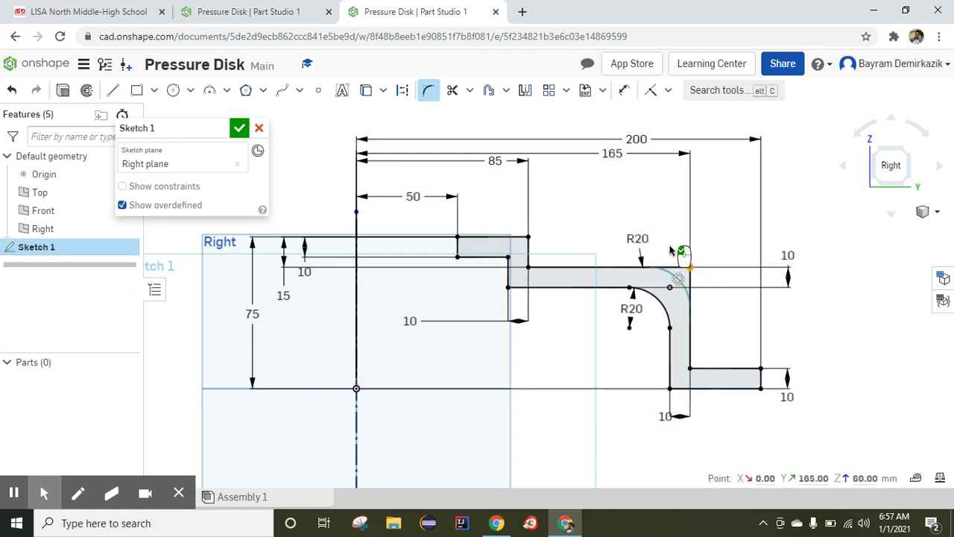
{"action": "left_click", "coordinate": [671, 251]}
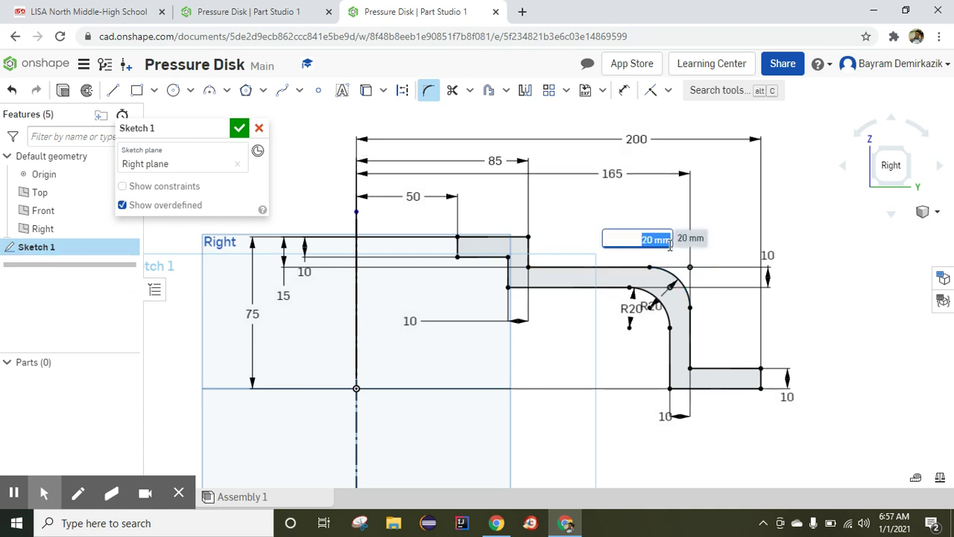
{"action": "type", "text": "30"}
{"action": "key", "text": "Return"}
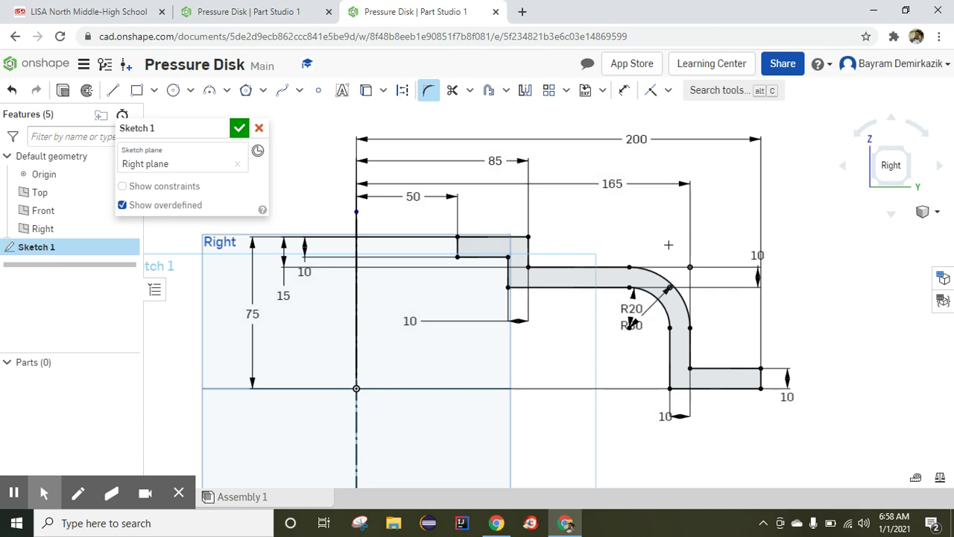
{"action": "key", "text": "Escape"}
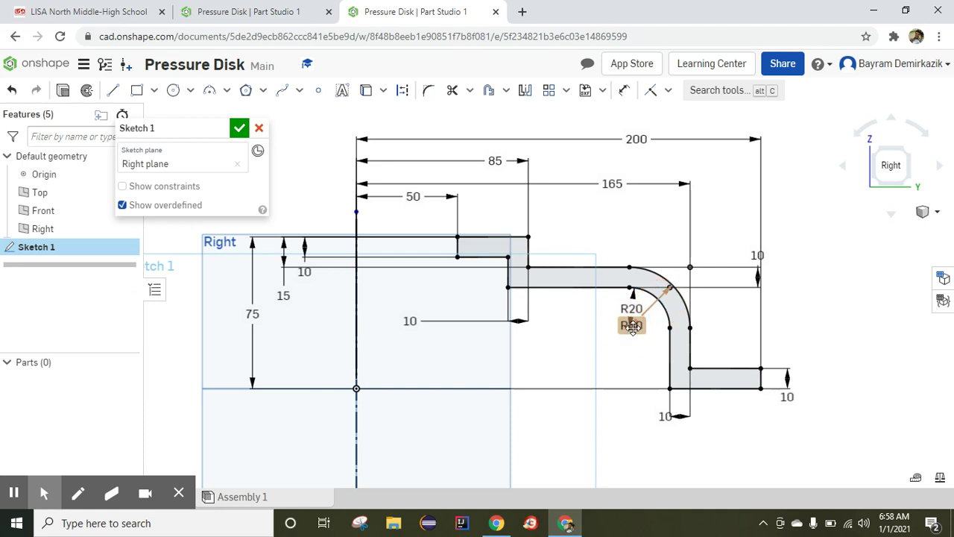
{"action": "left_click_drag", "start_coordinate": [631, 327], "coordinate": [655, 328]}
{"action": "left_click", "coordinate": [631, 378]}
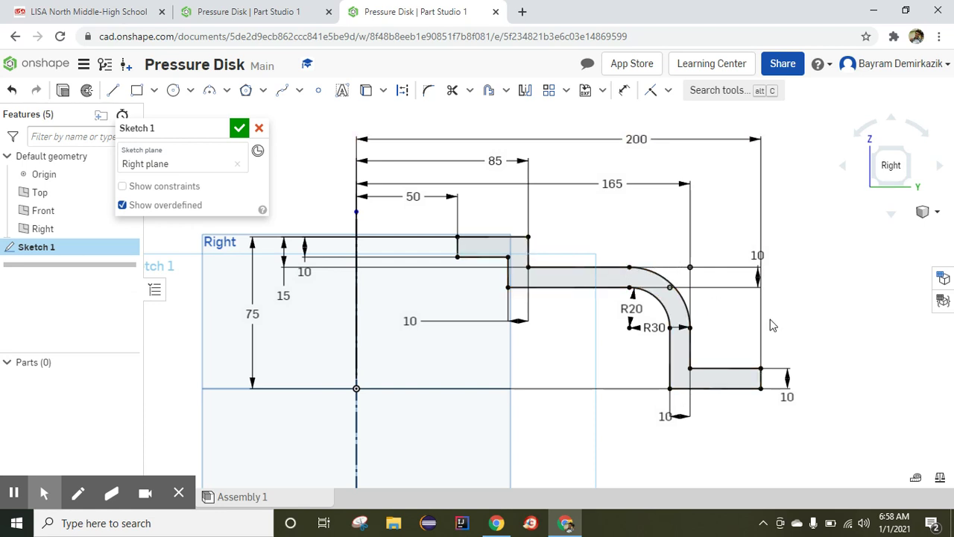
Finish the profile sketch and revolve its closed region as a new solid, full turn, around the vertical construction line
{"action": "left_click", "coordinate": [238, 131]}
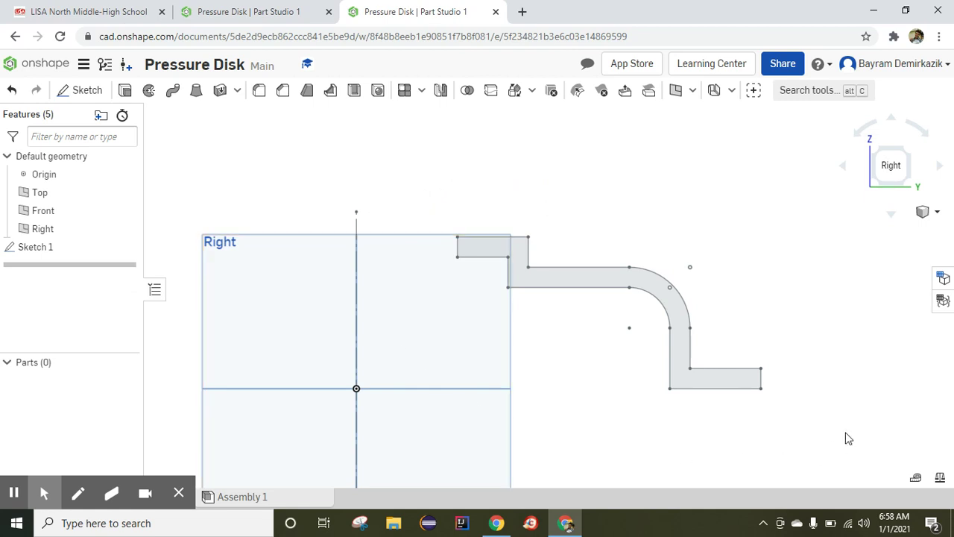
{"action": "left_click", "coordinate": [151, 95]}
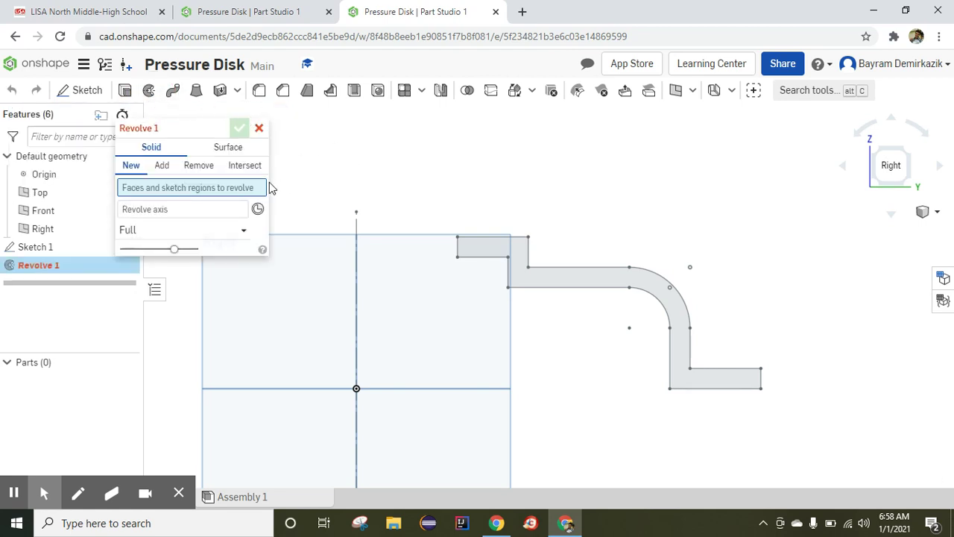
{"action": "left_click", "coordinate": [519, 260]}
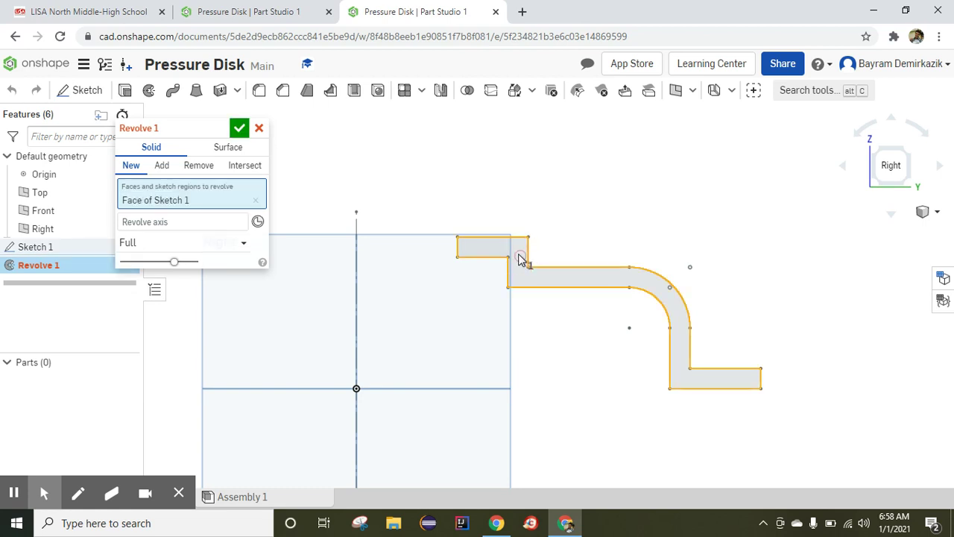
{"action": "left_click", "coordinate": [164, 227]}
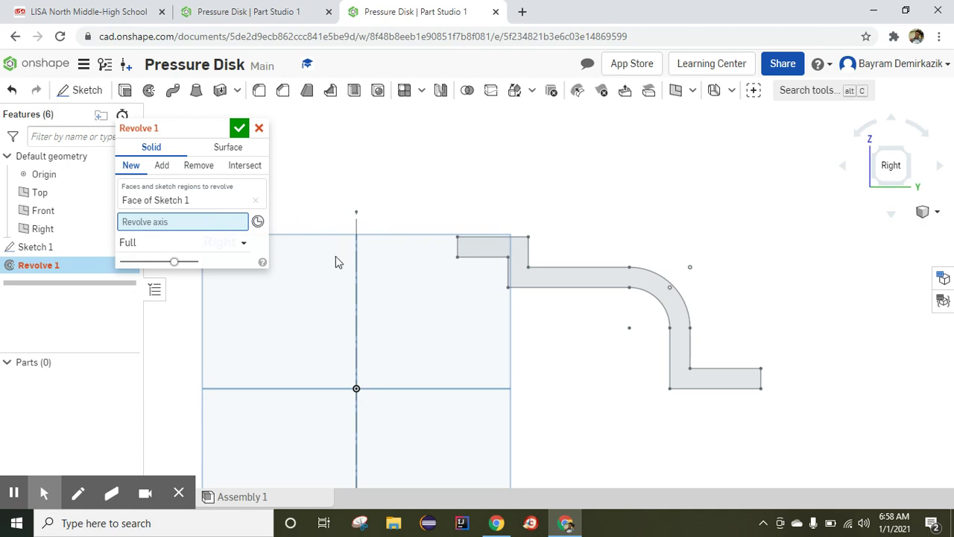
{"action": "left_click", "coordinate": [358, 292]}
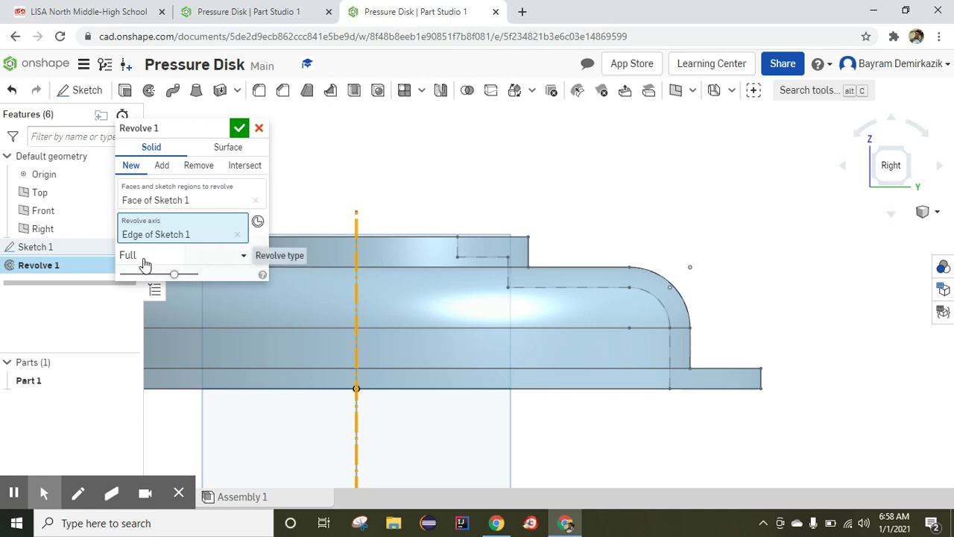
{"action": "left_click", "coordinate": [240, 130]}
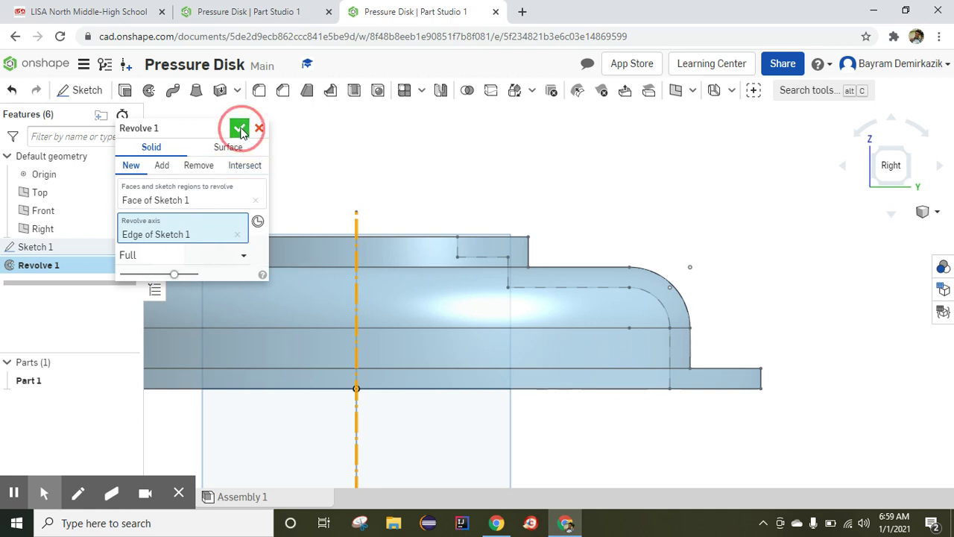
Hide the default Right, Front and Top planes around the revolved disk
{"action": "left_click", "coordinate": [936, 215]}
{"action": "left_click", "coordinate": [892, 232]}
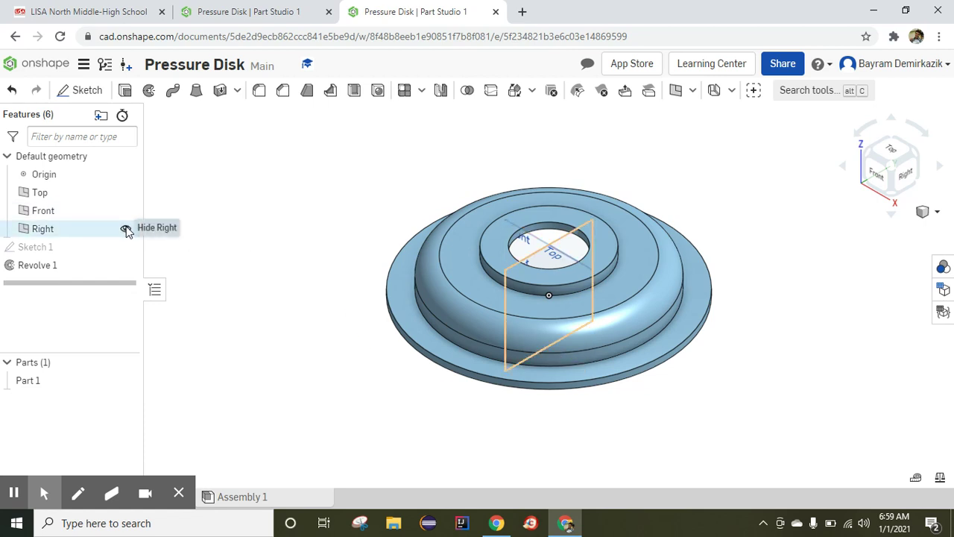
{"action": "left_click", "coordinate": [126, 229]}
{"action": "left_click", "coordinate": [126, 211]}
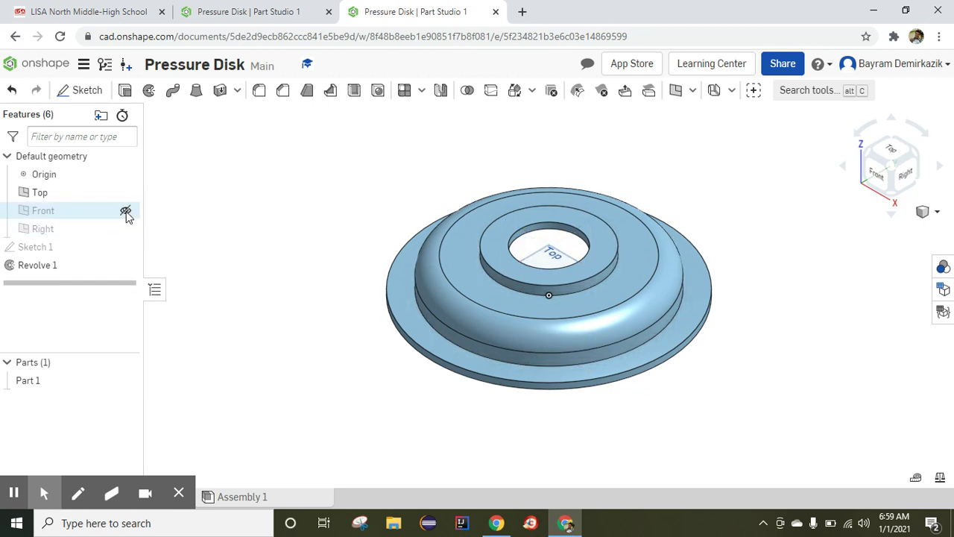
{"action": "left_click", "coordinate": [126, 192]}
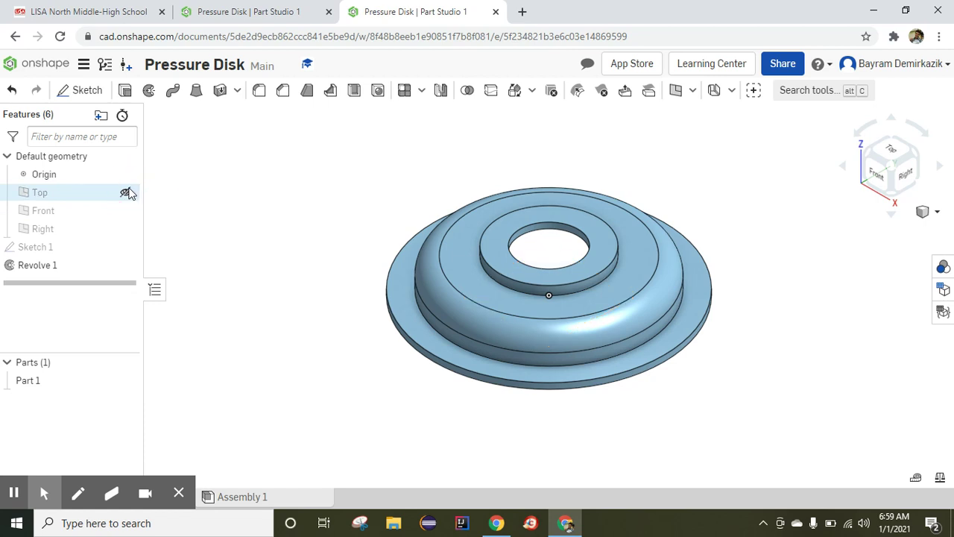
{"action": "scroll", "coordinate": [721, 343], "scroll_direction": "up", "scroll_amount": 2}
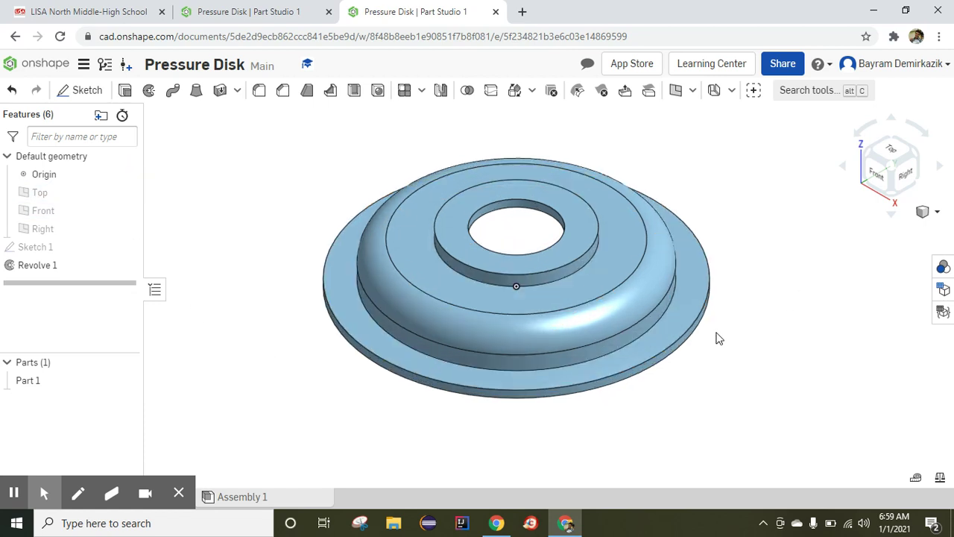
{"action": "middle_click_drag", "start_coordinate": [716, 335], "coordinate": [733, 366]}
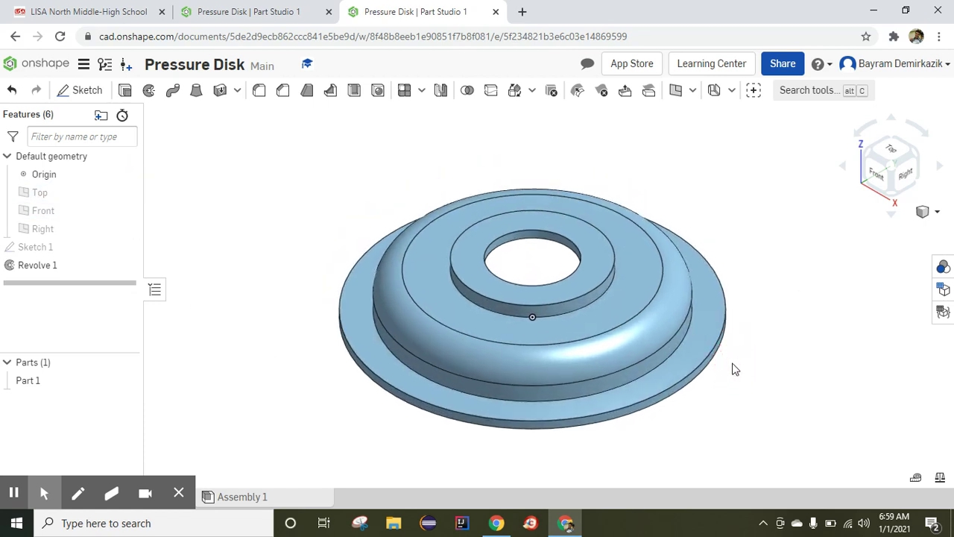
Check the finished disk in the other browser tab, and sketch a circle about 21 mm in diameter on the flange's upper face, vertically aligned with the origin
{"action": "left_click", "coordinate": [283, 17]}
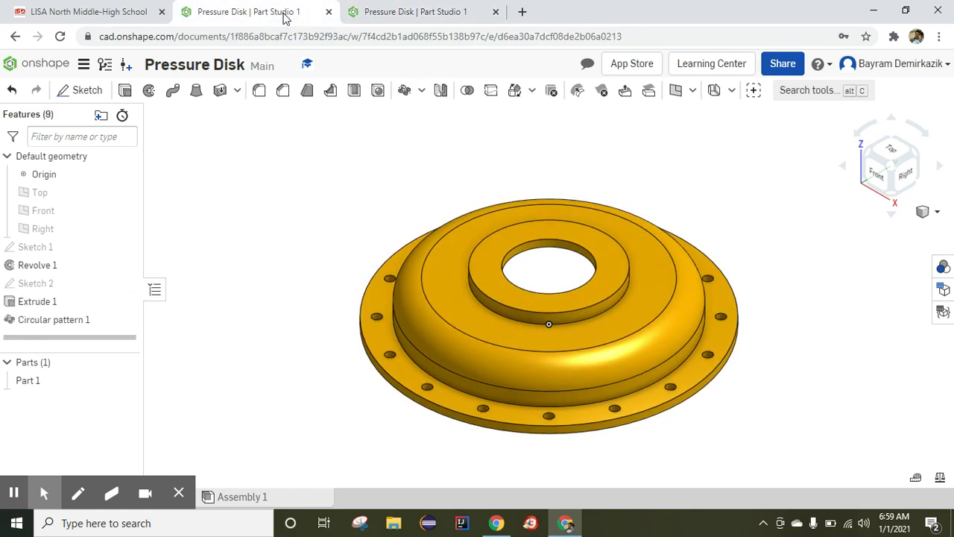
{"action": "left_click", "coordinate": [392, 12]}
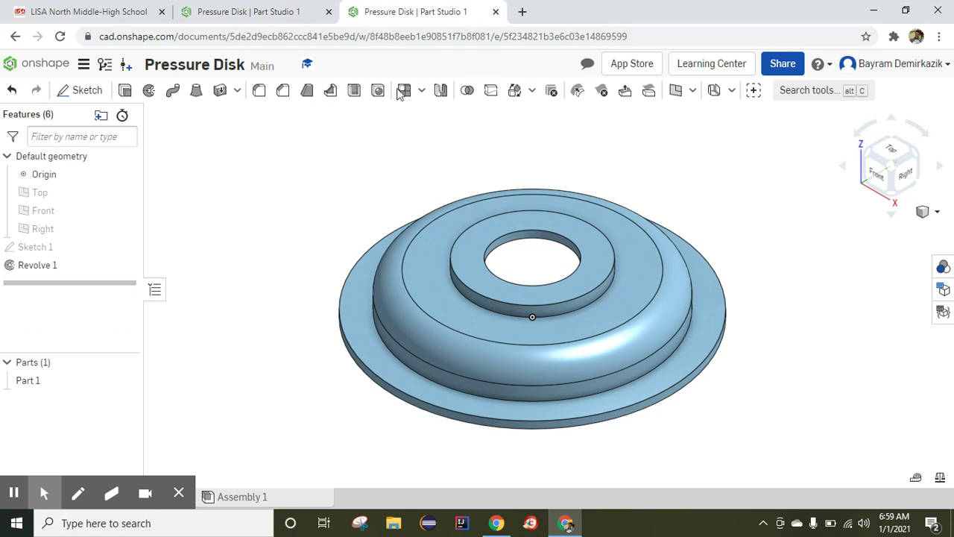
{"action": "left_click", "coordinate": [468, 401]}
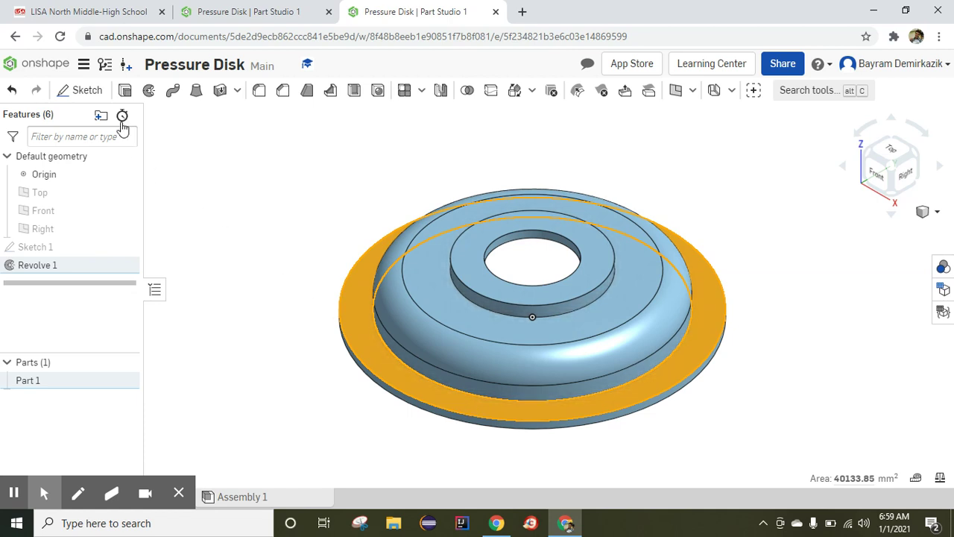
{"action": "left_click", "coordinate": [90, 91]}
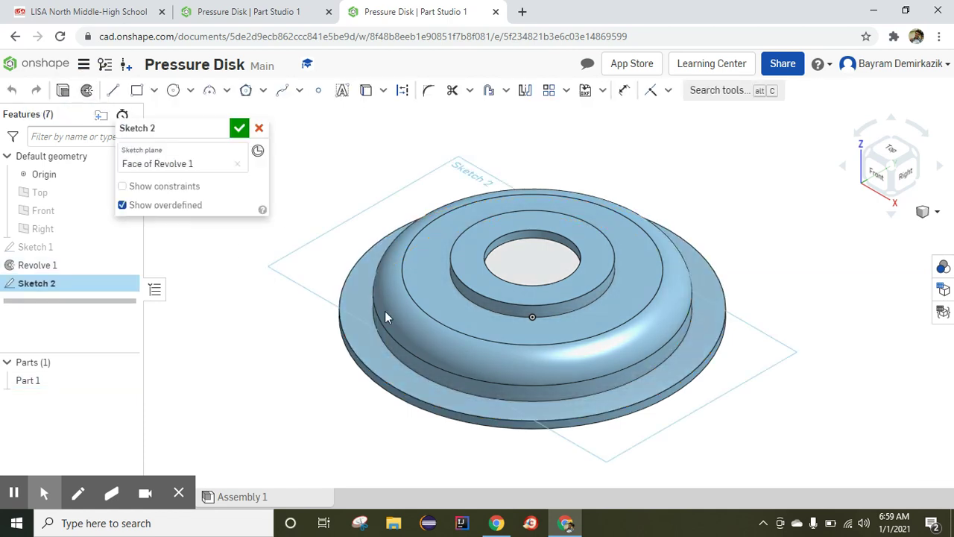
{"action": "left_click", "coordinate": [891, 151]}
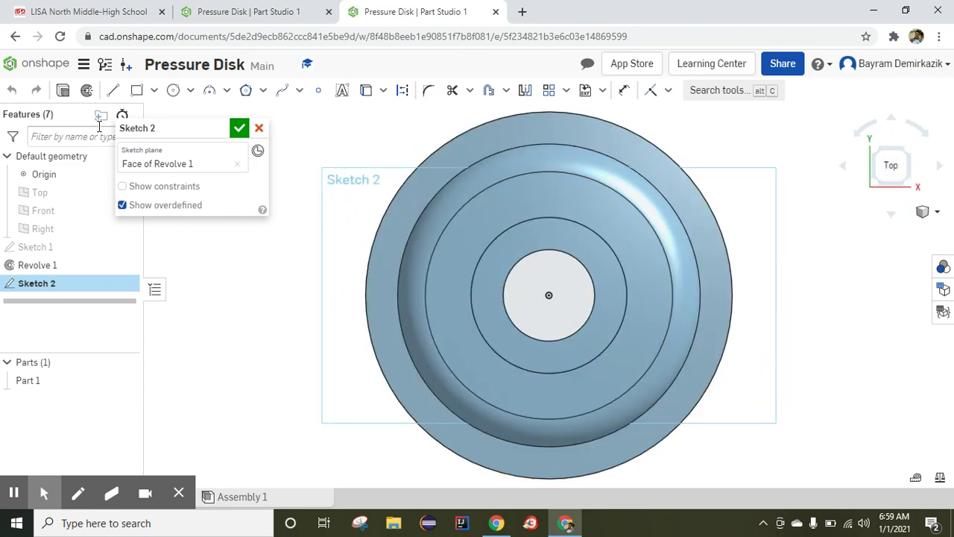
{"action": "left_click", "coordinate": [174, 91]}
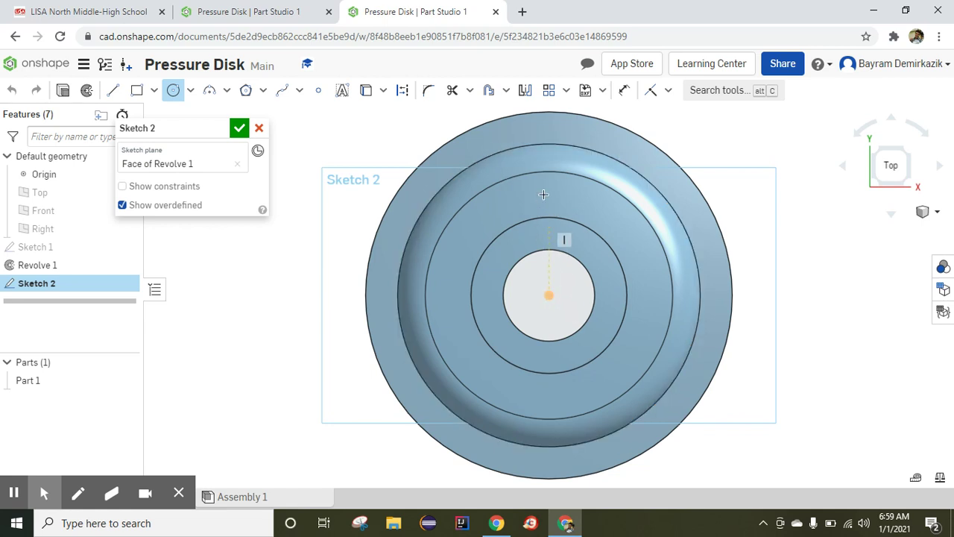
{"action": "left_click", "coordinate": [549, 132]}
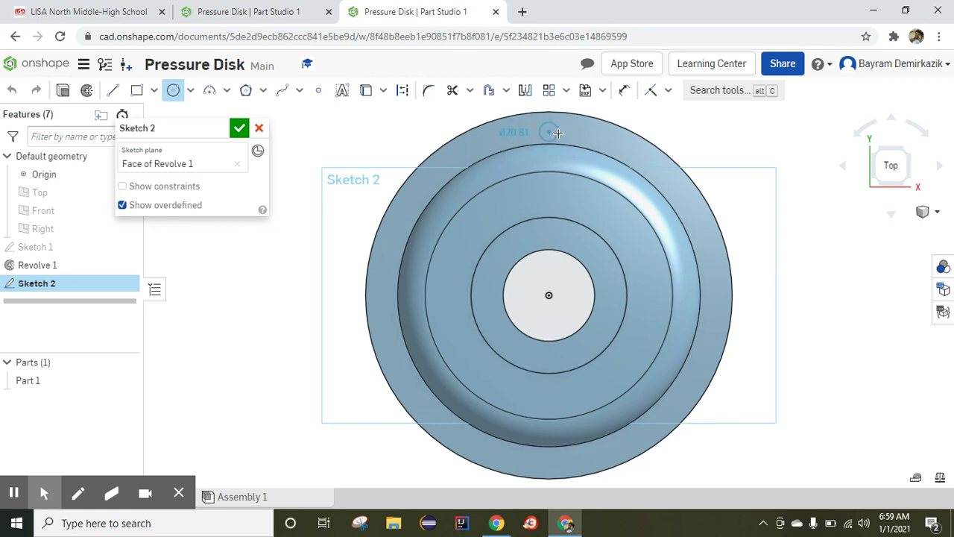
{"action": "left_click", "coordinate": [558, 132]}
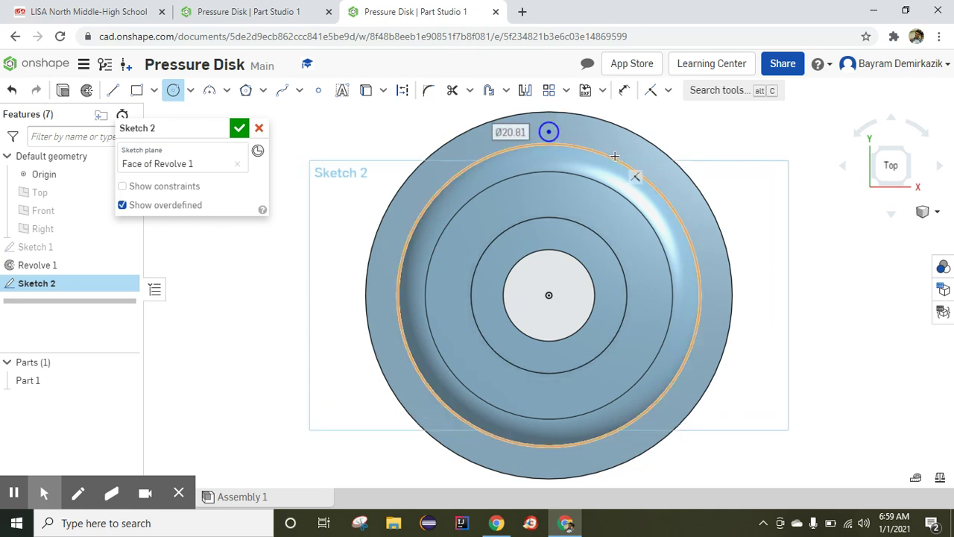
Dimension the vertical distance from the small circle's center to the origin as 182 mm, placed outside the disk
{"action": "left_click", "coordinate": [625, 91]}
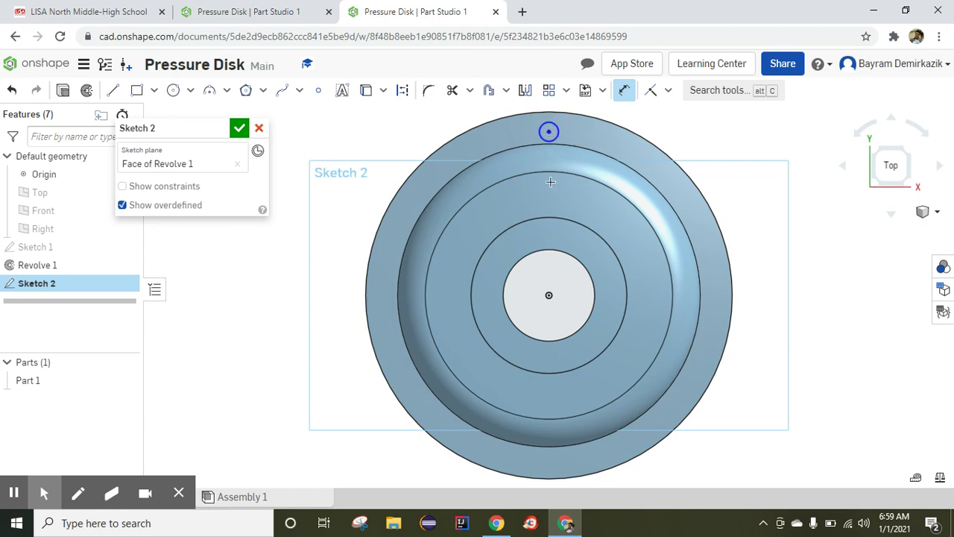
{"action": "left_click", "coordinate": [549, 295]}
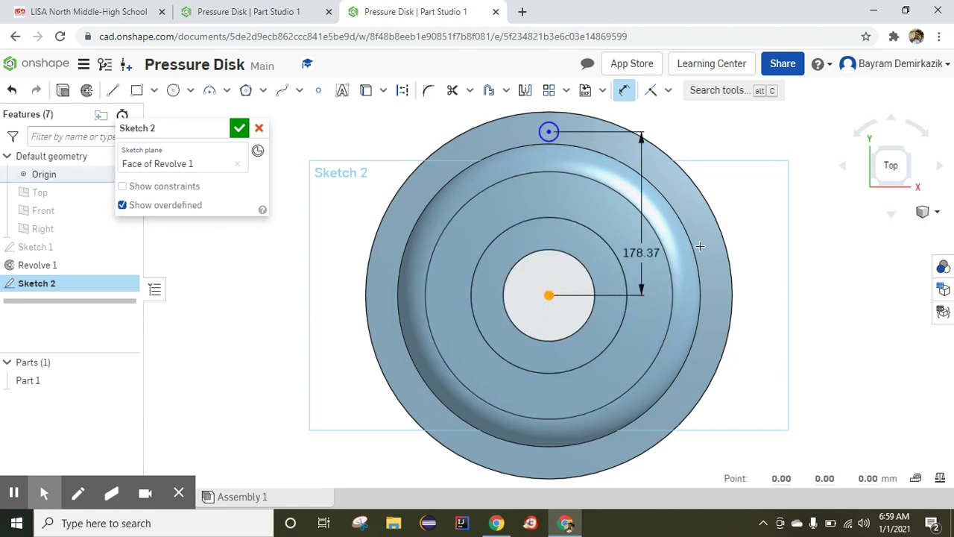
{"action": "left_click", "coordinate": [750, 213]}
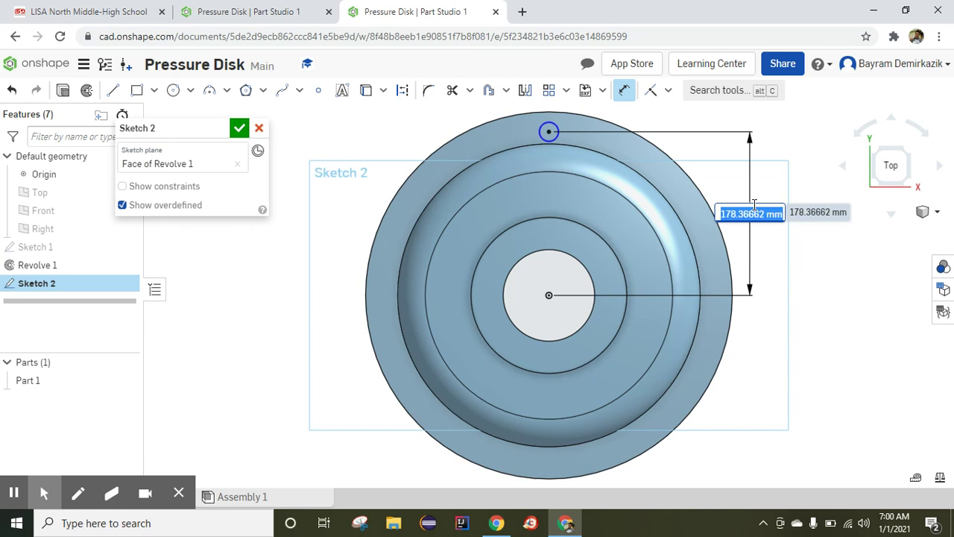
{"action": "type", "text": "182"}
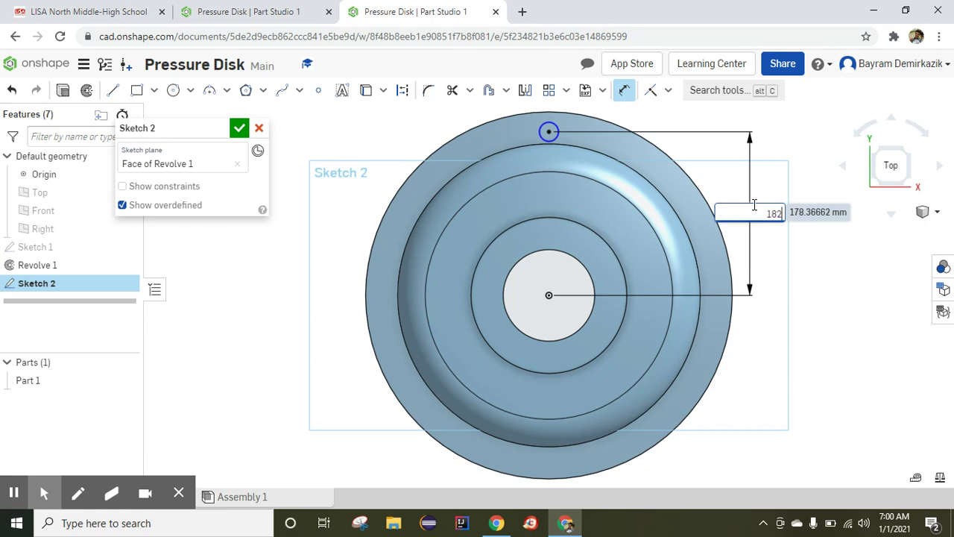
{"action": "key", "text": "Return"}
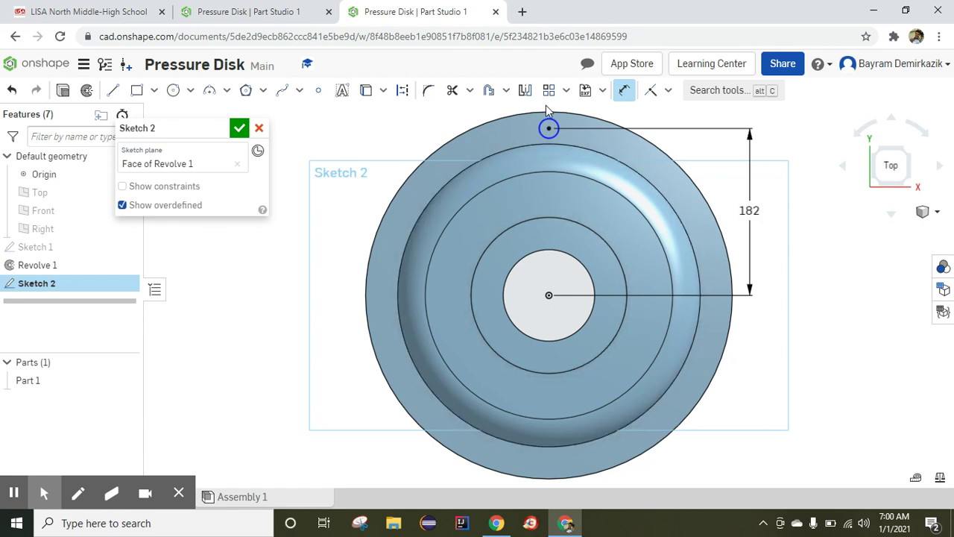
Set the small flange circle's diameter to 12 mm and finish the sketch
{"action": "left_click", "coordinate": [558, 125]}
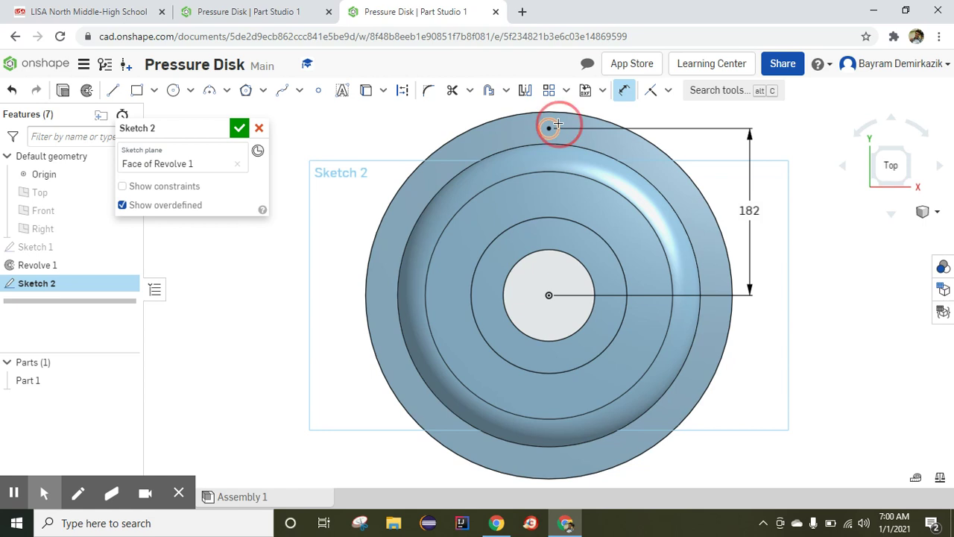
{"action": "left_click", "coordinate": [613, 147]}
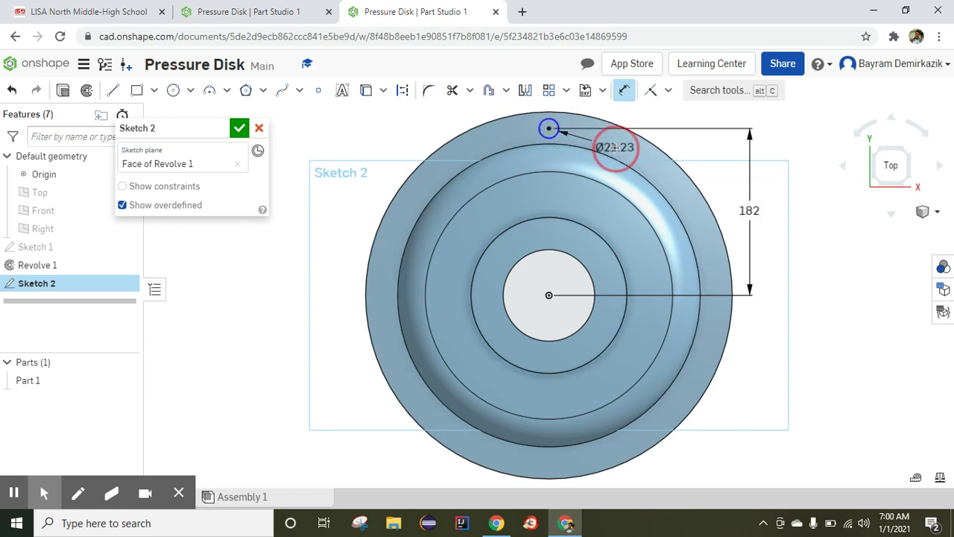
{"action": "type", "text": "12"}
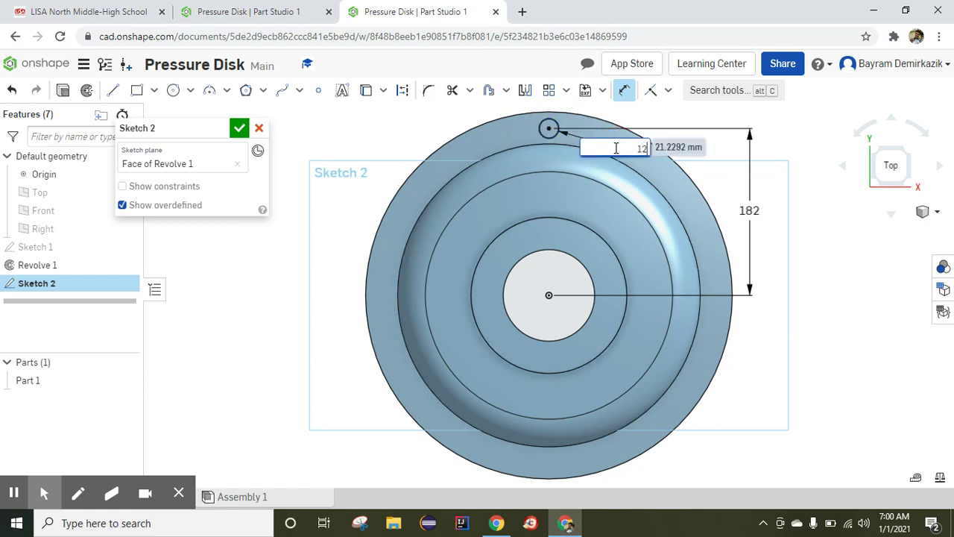
{"action": "key", "text": "Return"}
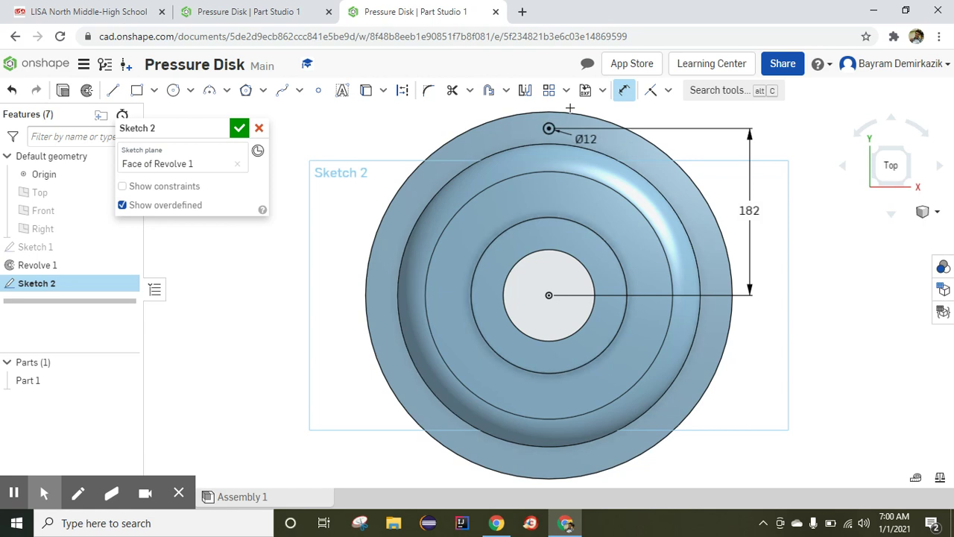
{"action": "left_click", "coordinate": [238, 129]}
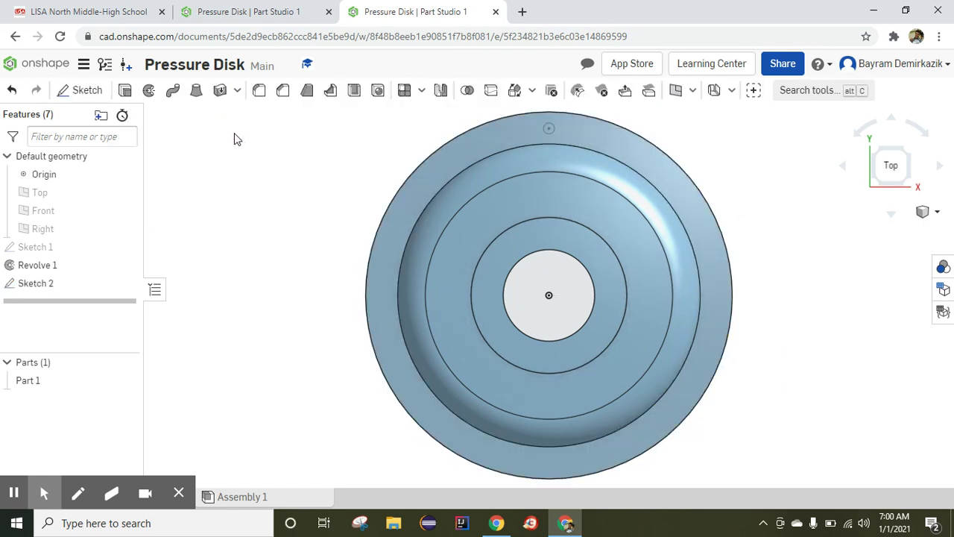
Cut the 12 mm circle through the flange with a Remove extrude set to Through all
{"action": "left_click", "coordinate": [127, 92]}
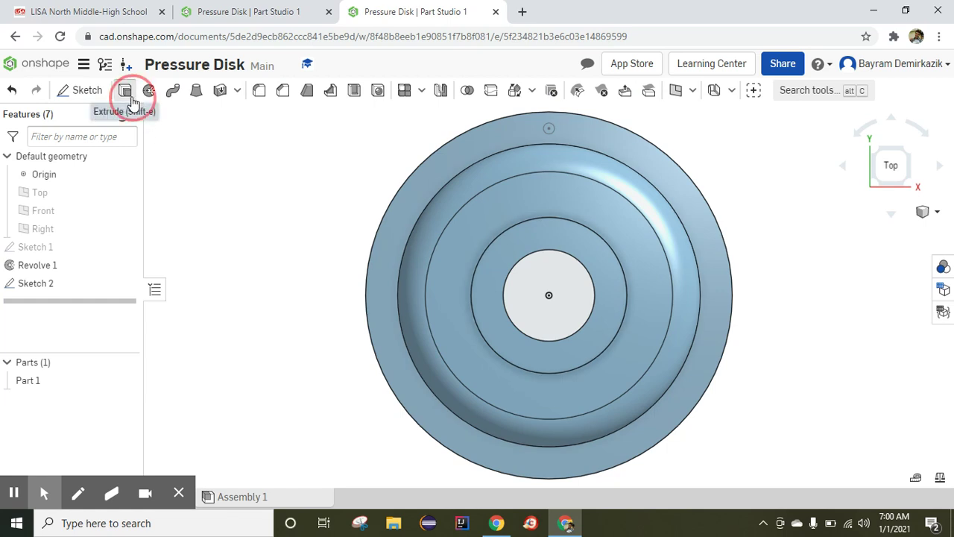
{"action": "left_click", "coordinate": [548, 131]}
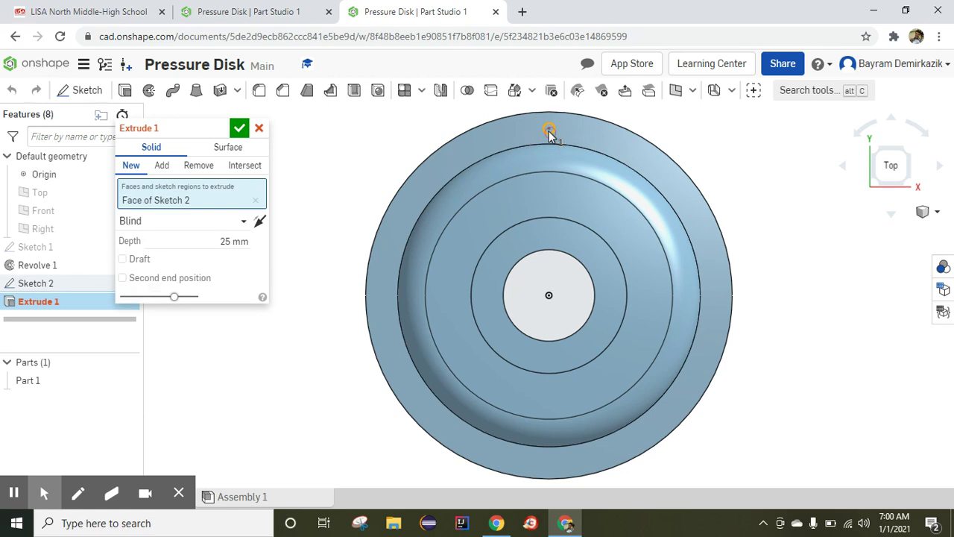
{"action": "left_click", "coordinate": [206, 168]}
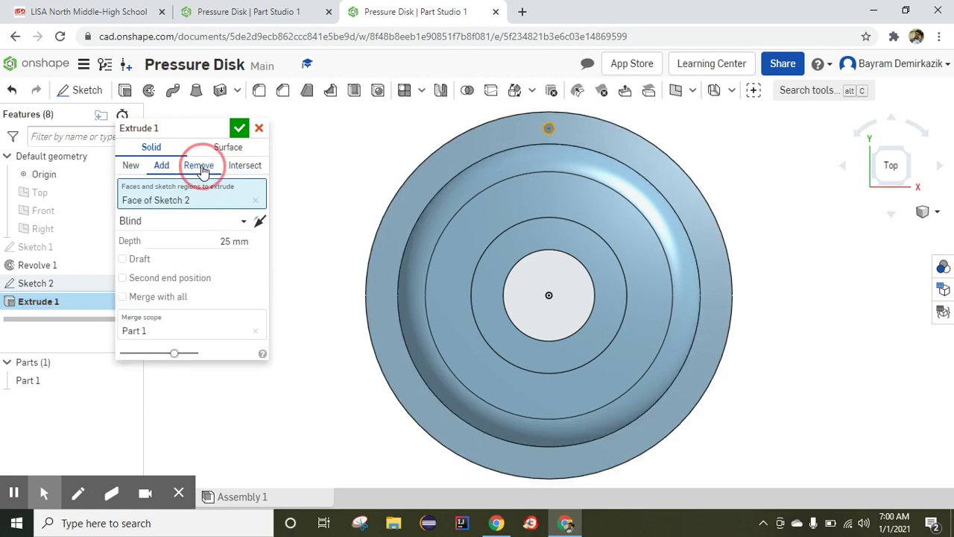
{"action": "left_click", "coordinate": [237, 221]}
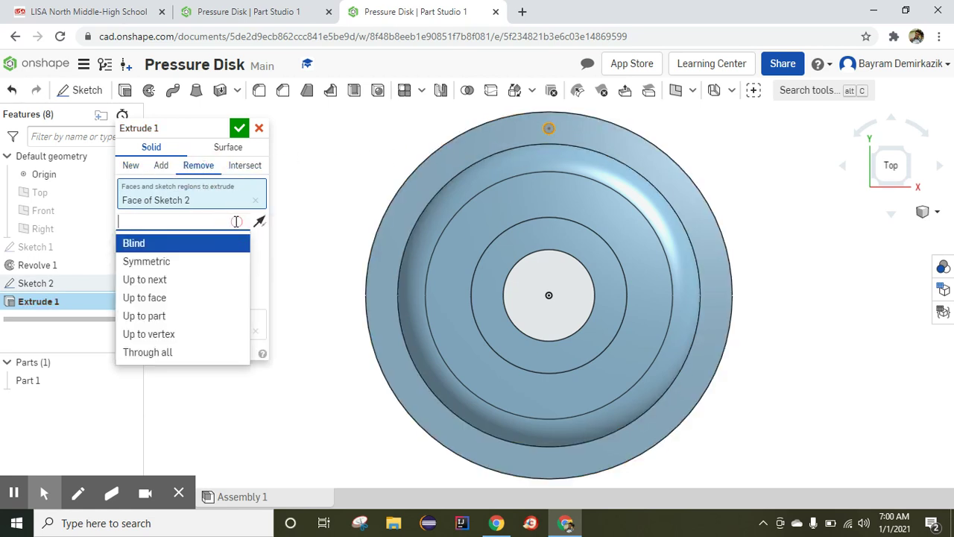
{"action": "left_click", "coordinate": [184, 351]}
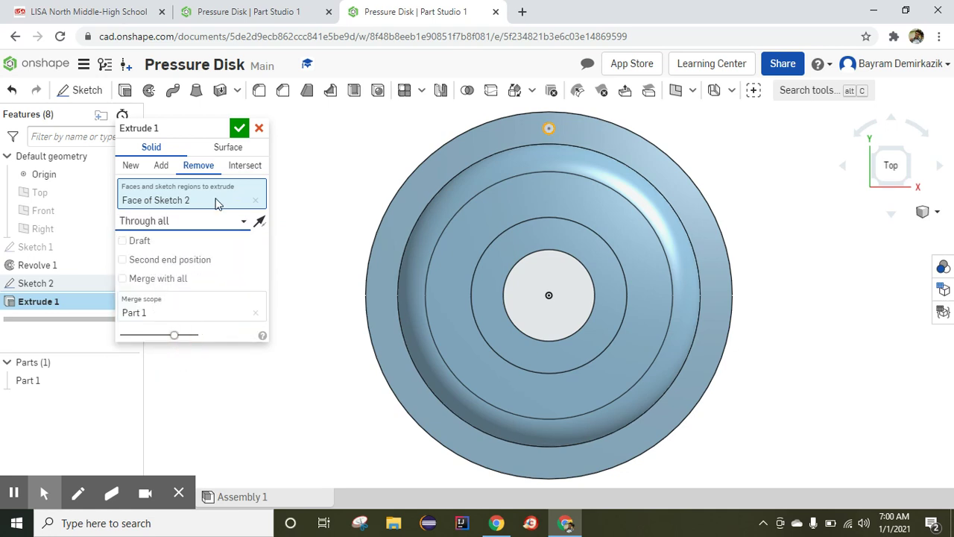
{"action": "left_click", "coordinate": [239, 130]}
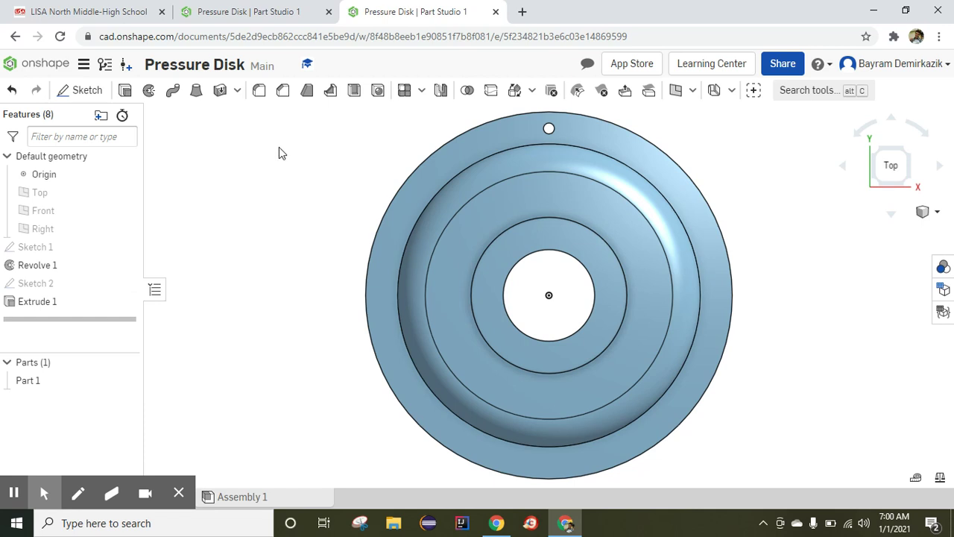
Create a circular feature pattern of the flange hole cut about the disk's outer edge, with 16 equally spaced instances over 360 degrees
{"action": "left_click", "coordinate": [422, 92]}
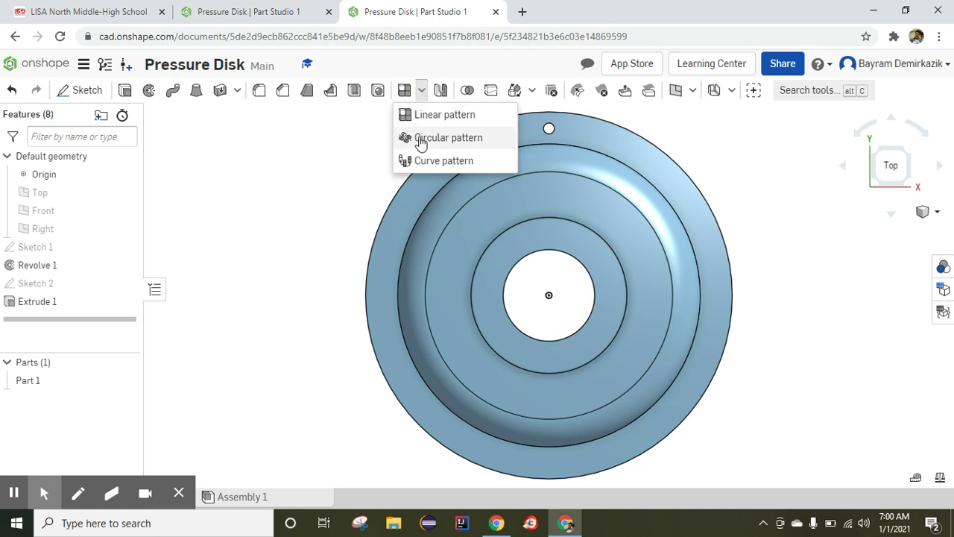
{"action": "left_click", "coordinate": [422, 142]}
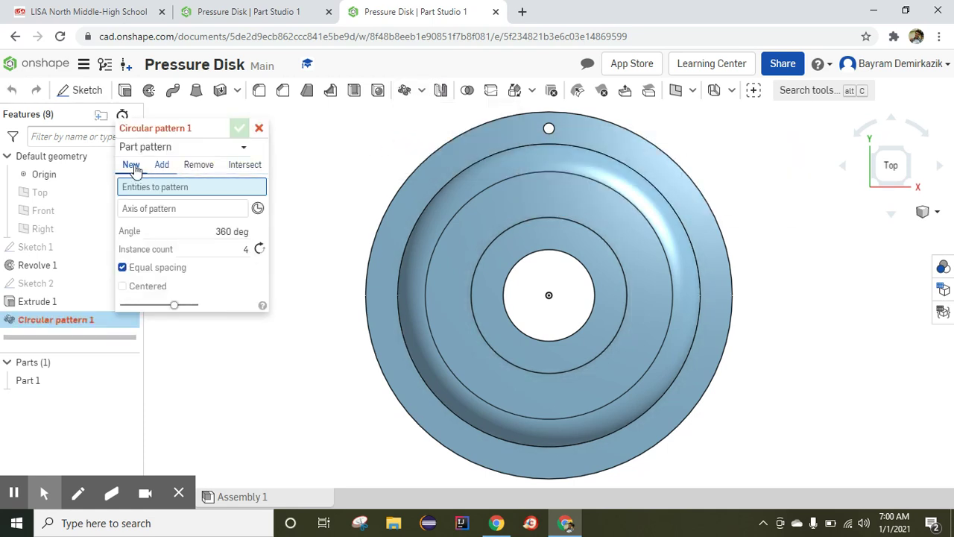
{"action": "left_click", "coordinate": [209, 148]}
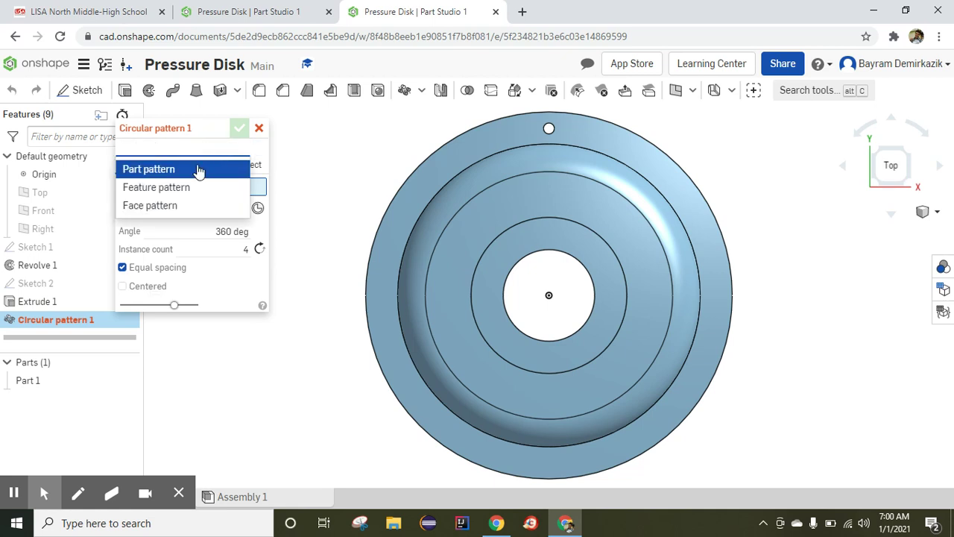
{"action": "left_click", "coordinate": [193, 189]}
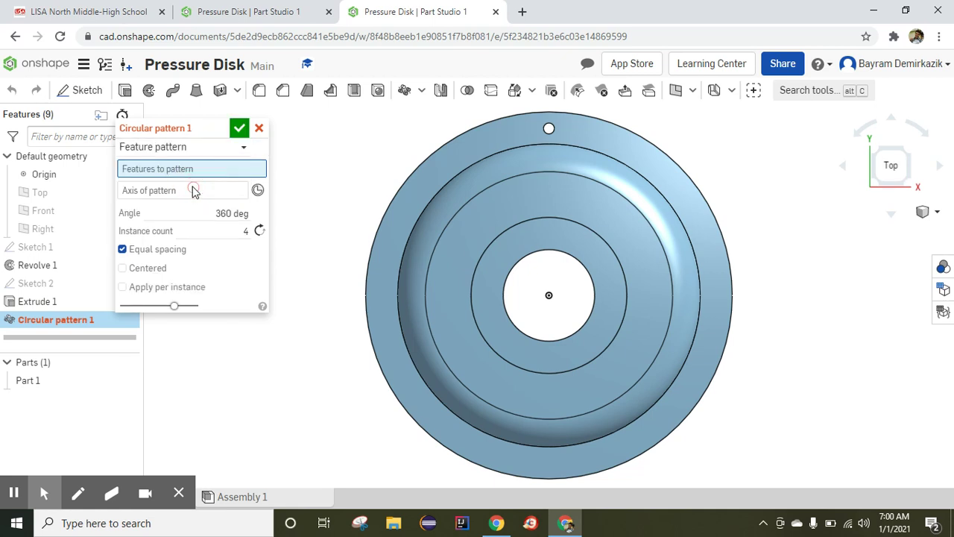
{"action": "left_click", "coordinate": [549, 133]}
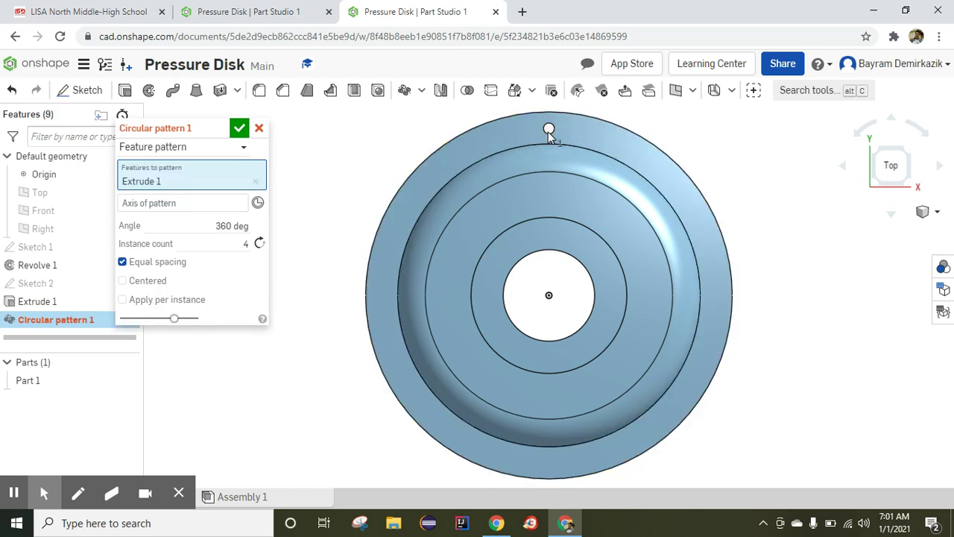
{"action": "left_click", "coordinate": [159, 209]}
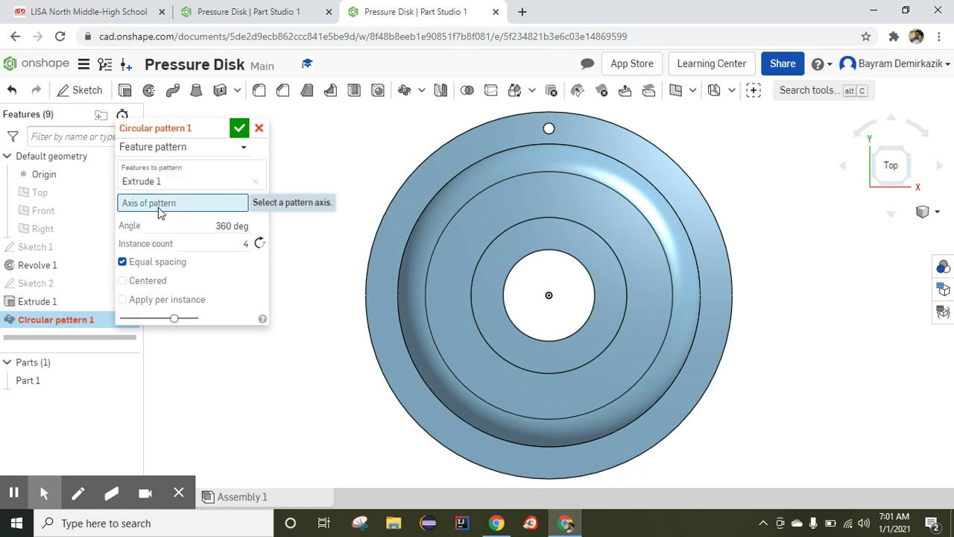
{"action": "left_click", "coordinate": [406, 183]}
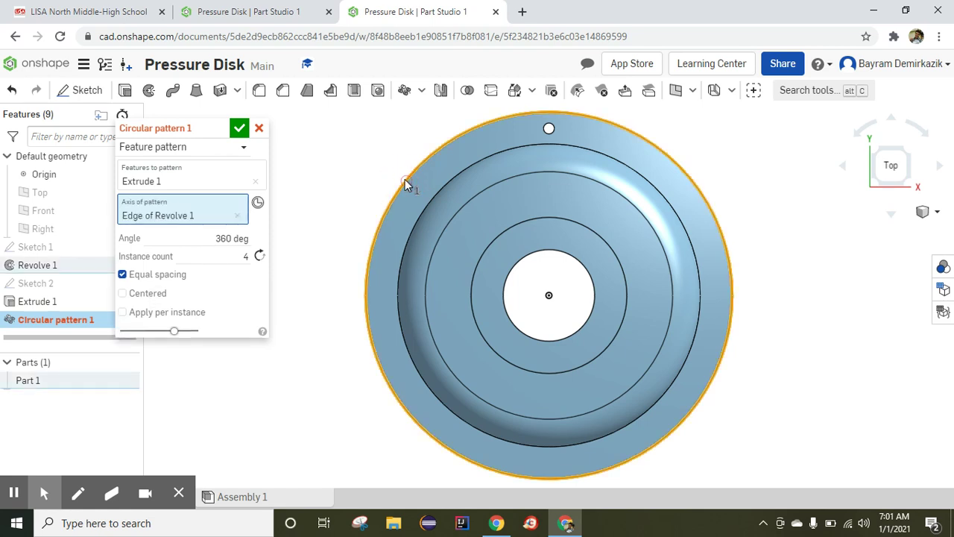
{"action": "left_click", "coordinate": [244, 256]}
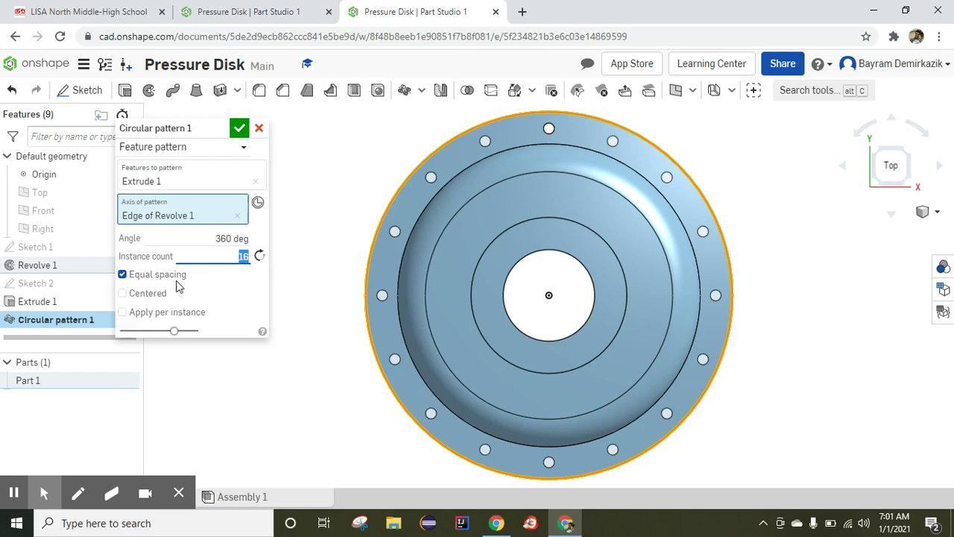
{"action": "left_click", "coordinate": [240, 128]}
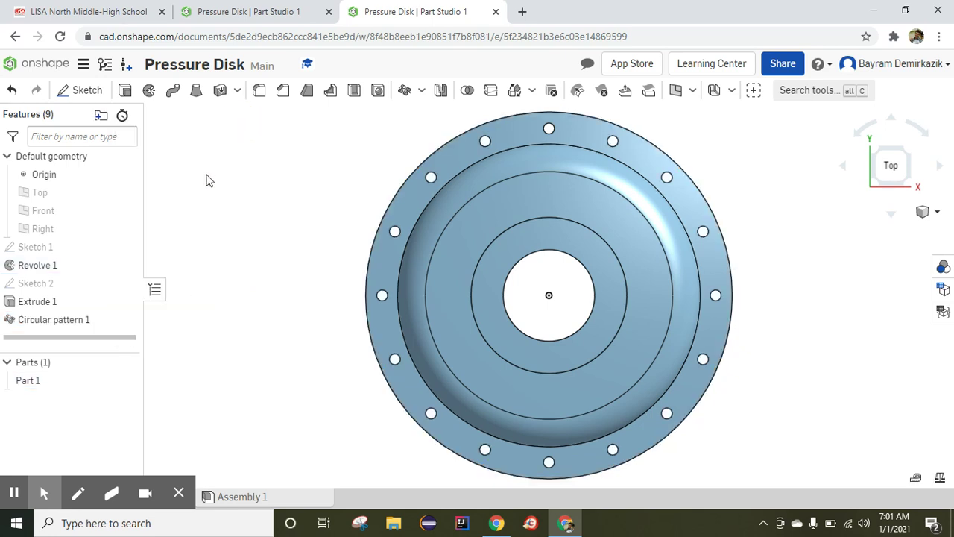
Assign the Brass - casting material from the Onshape Material Library to the disk part
{"action": "left_click", "coordinate": [934, 215]}
{"action": "left_click", "coordinate": [892, 228]}
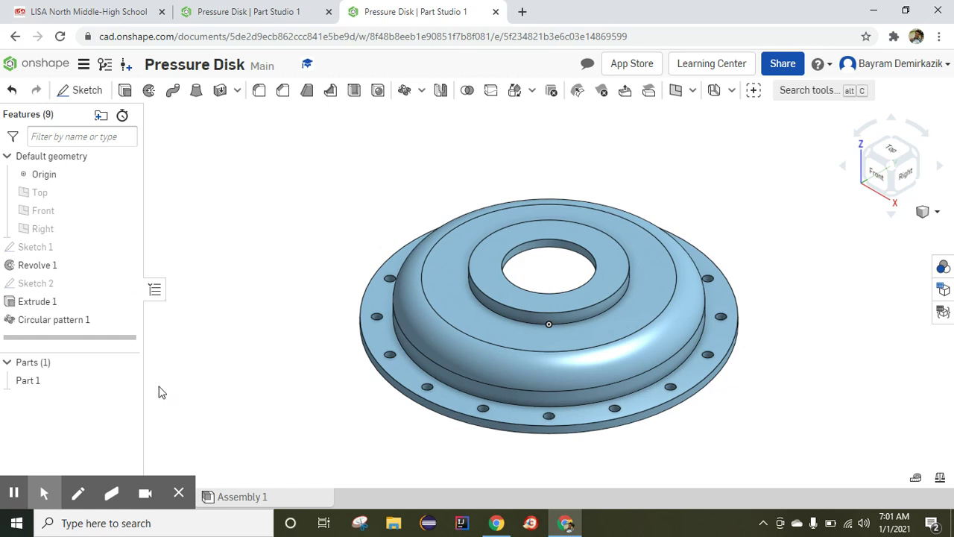
{"action": "right_click", "coordinate": [49, 383]}
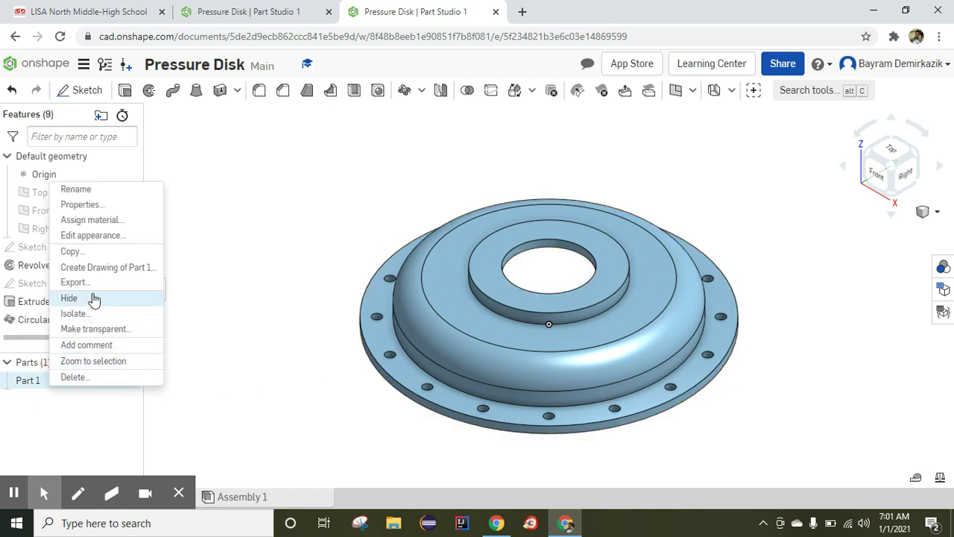
{"action": "left_click", "coordinate": [85, 220]}
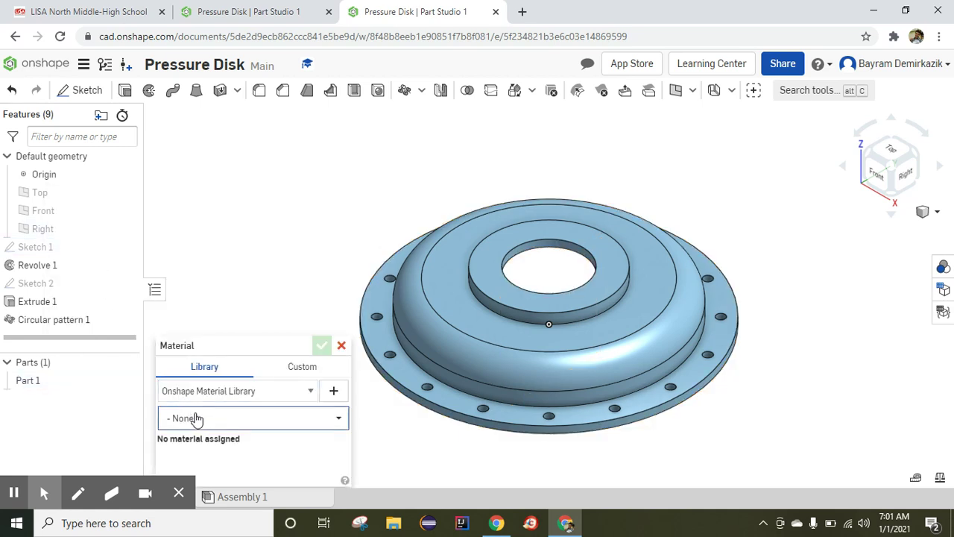
{"action": "left_click", "coordinate": [196, 419]}
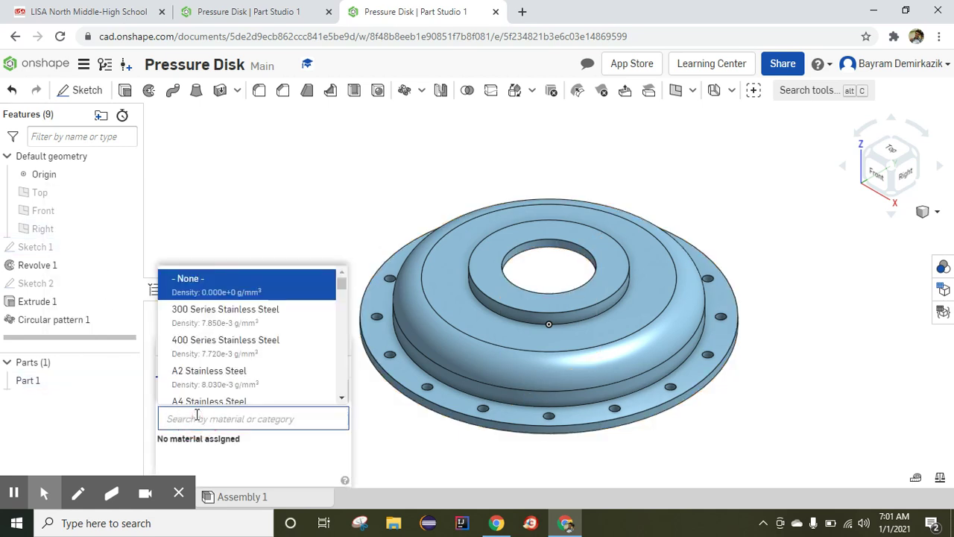
{"action": "type", "text": "br"}
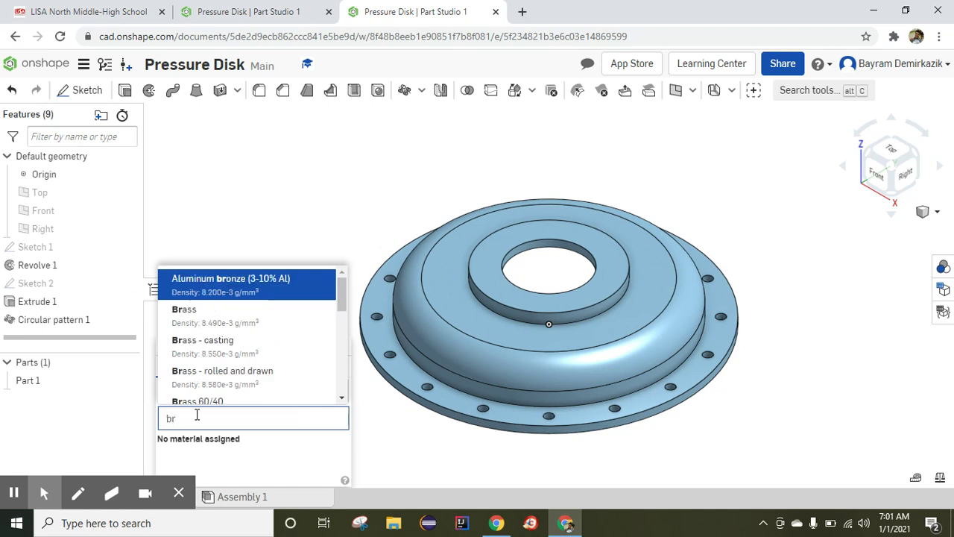
{"action": "type", "text": "ass"}
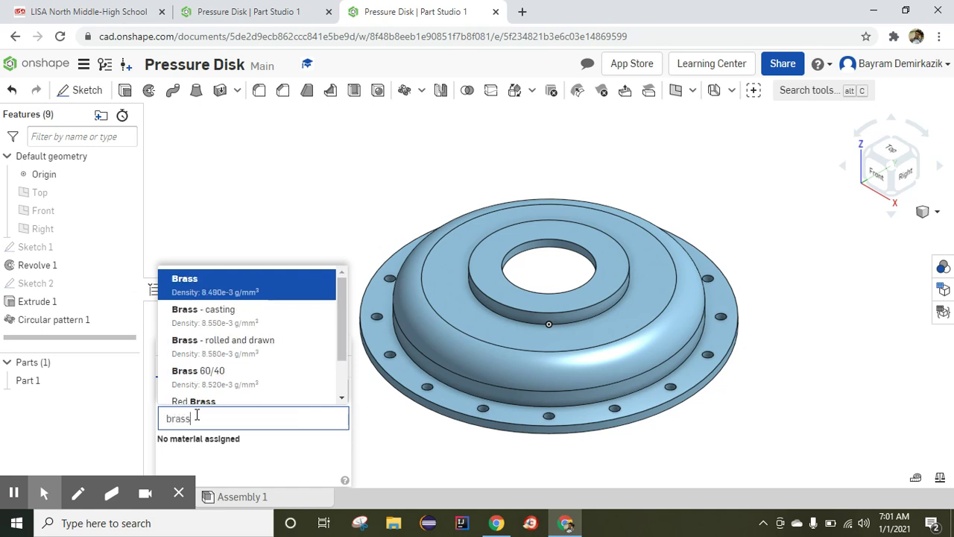
{"action": "left_click", "coordinate": [222, 320]}
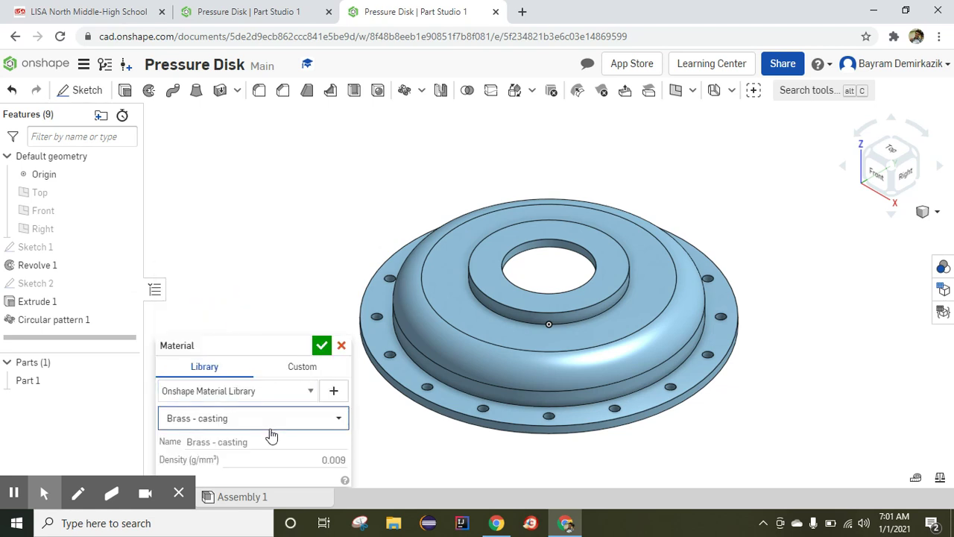
{"action": "left_click", "coordinate": [321, 347]}
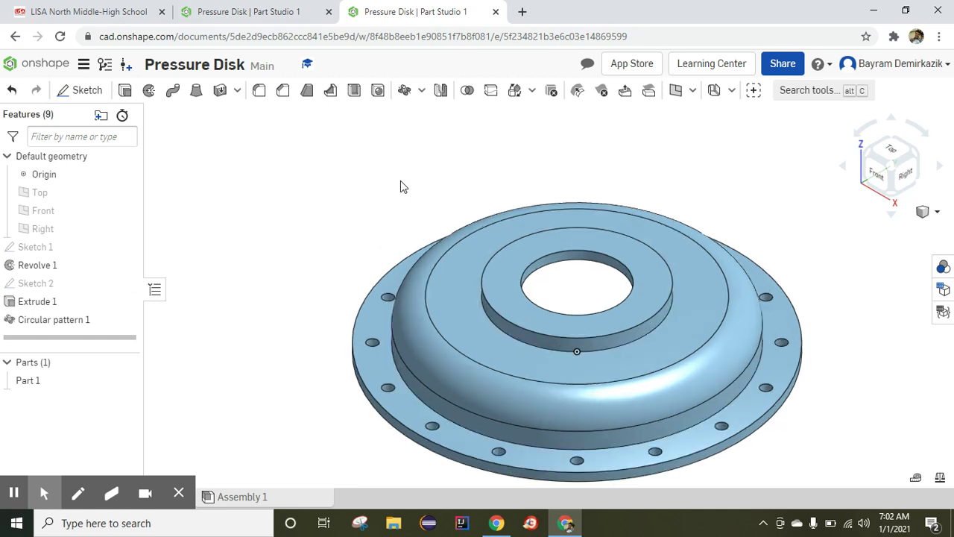
Check the finished disk's color in the other browser tab and set this part's appearance to the matching golden yellow, FAB601
{"action": "left_click", "coordinate": [400, 220]}
{"action": "middle_click_drag", "start_coordinate": [375, 213], "coordinate": [345, 192]}
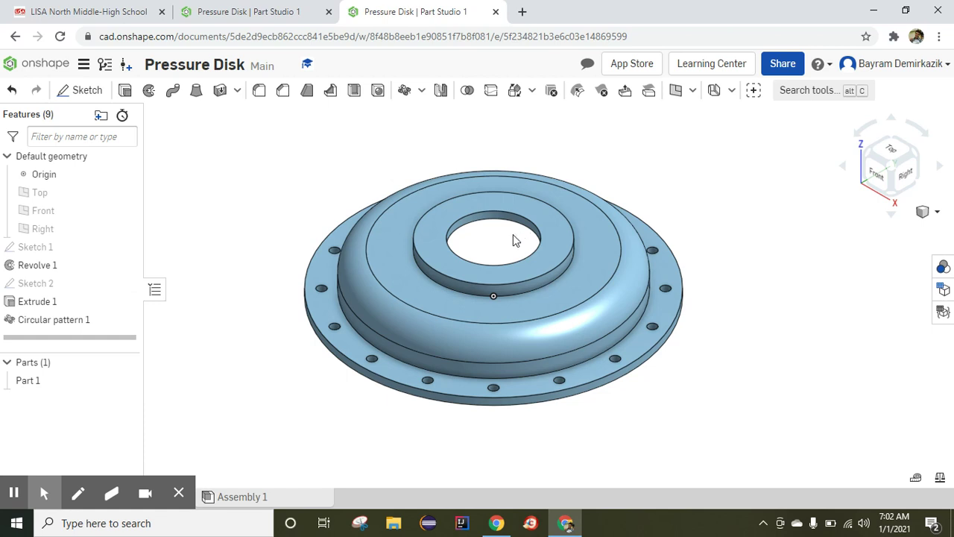
{"action": "left_click", "coordinate": [256, 11]}
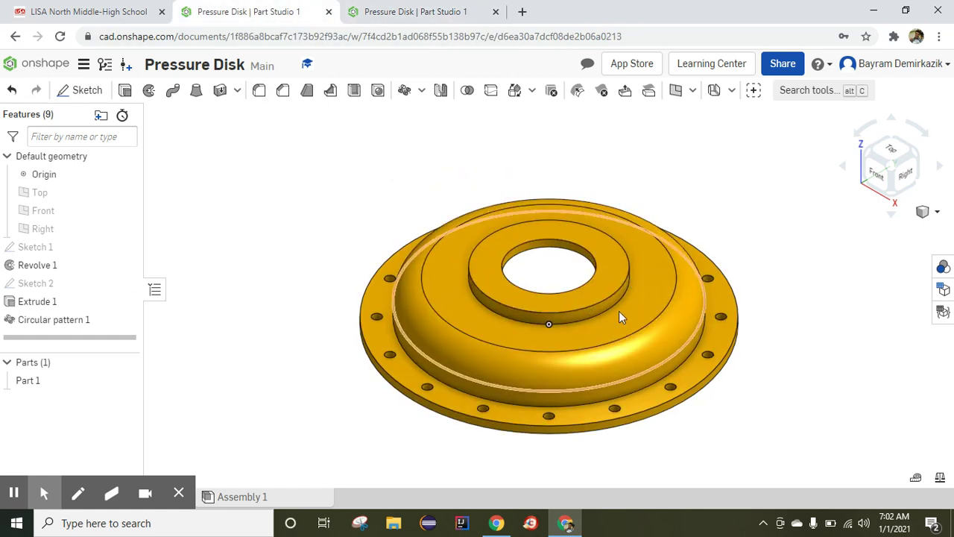
{"action": "left_click", "coordinate": [407, 12]}
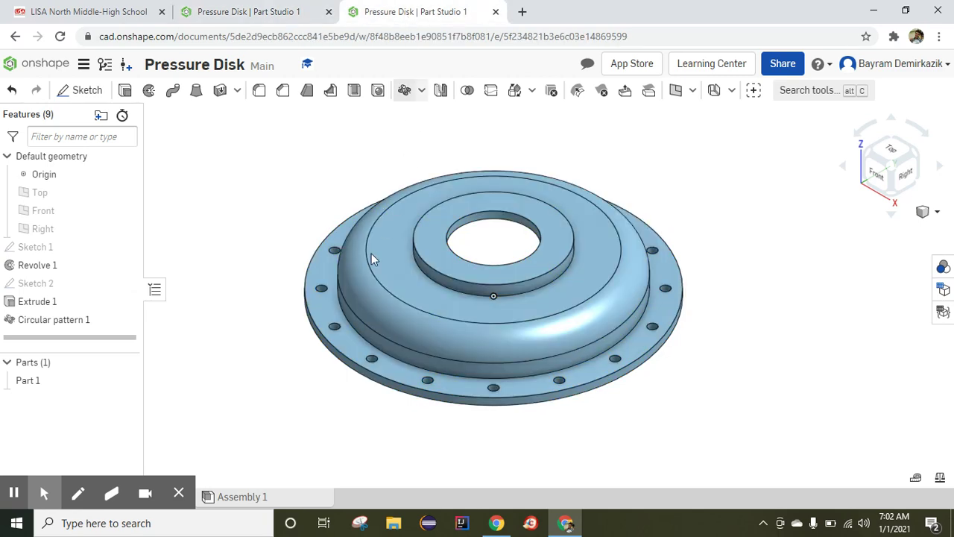
{"action": "right_click", "coordinate": [25, 382]}
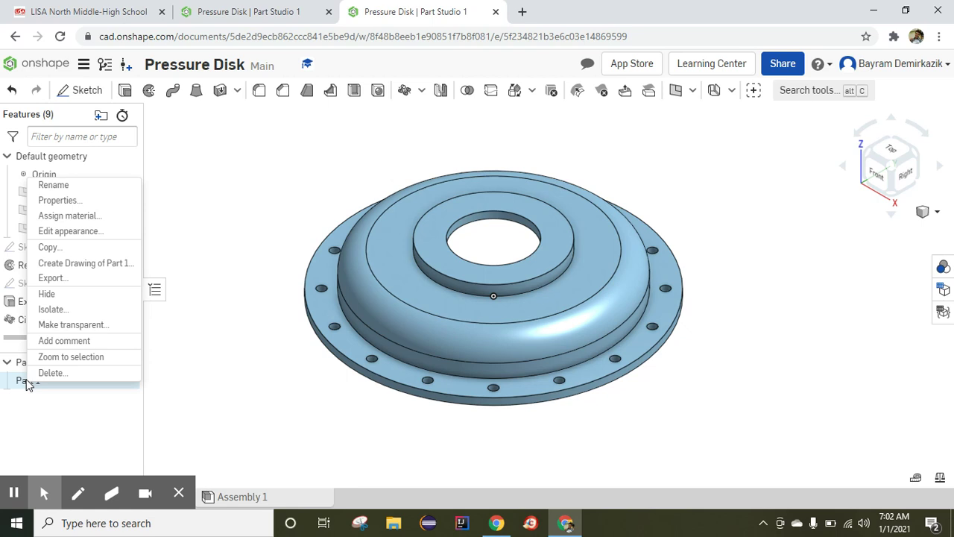
{"action": "left_click", "coordinate": [71, 232]}
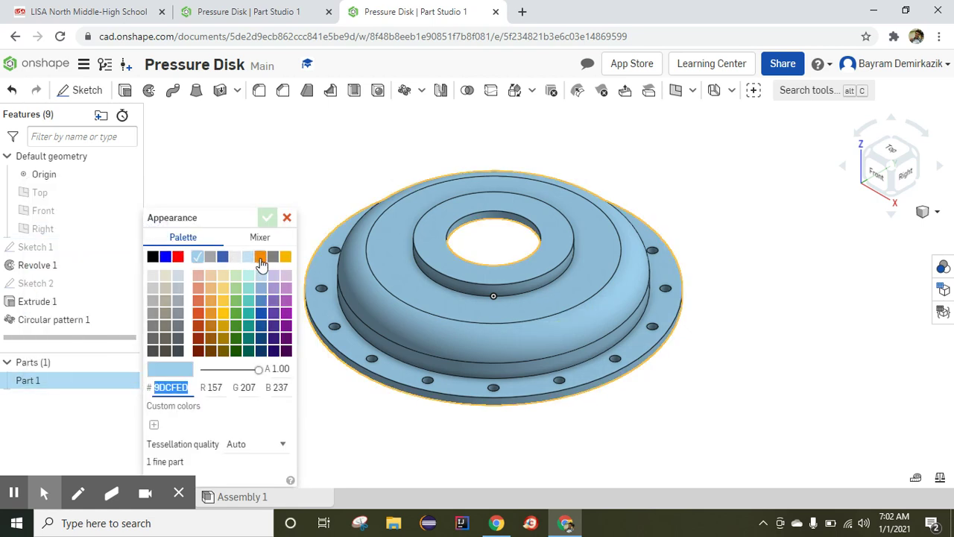
{"action": "left_click", "coordinate": [283, 259]}
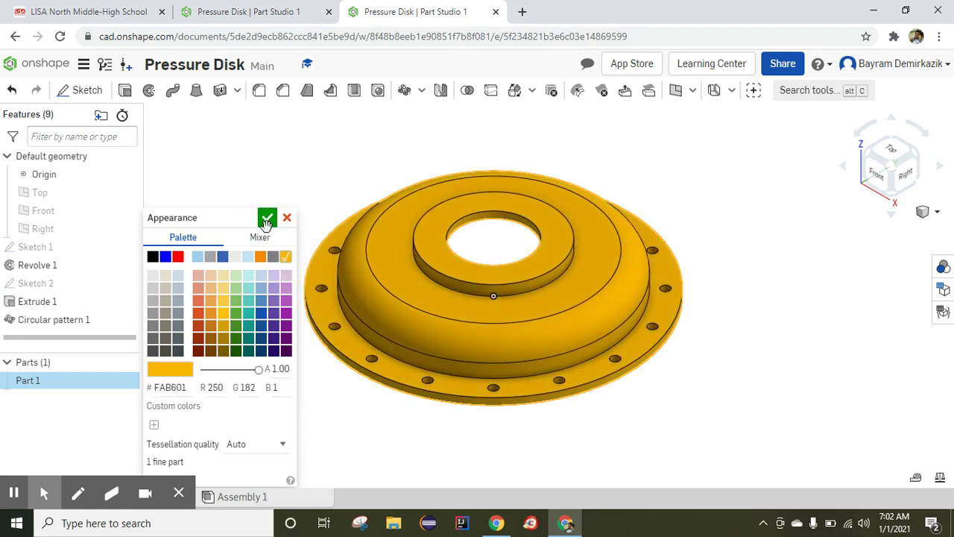
{"action": "left_click", "coordinate": [267, 218]}
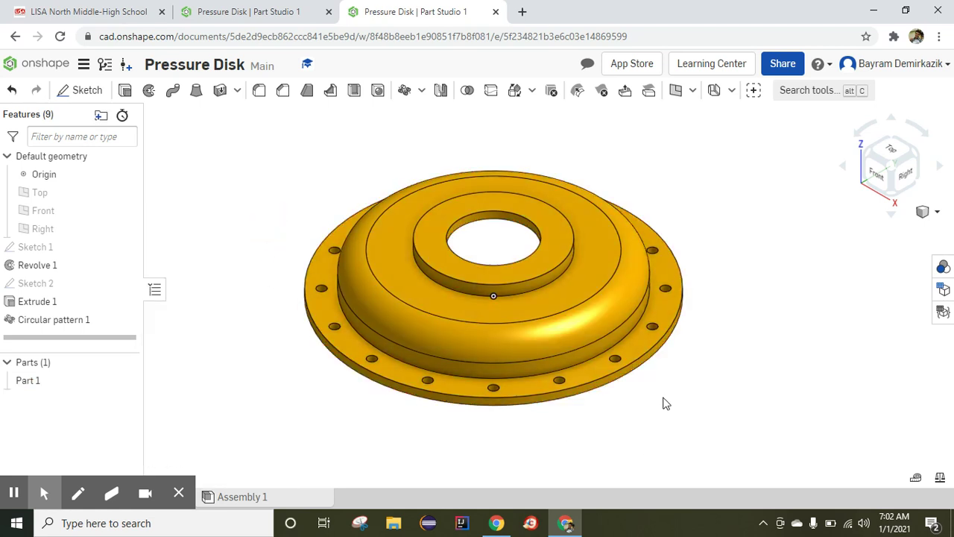
{"action": "scroll", "coordinate": [666, 403], "scroll_direction": "up", "scroll_amount": 5}
{"action": "middle_click_drag", "start_coordinate": [663, 402], "coordinate": [760, 444]}
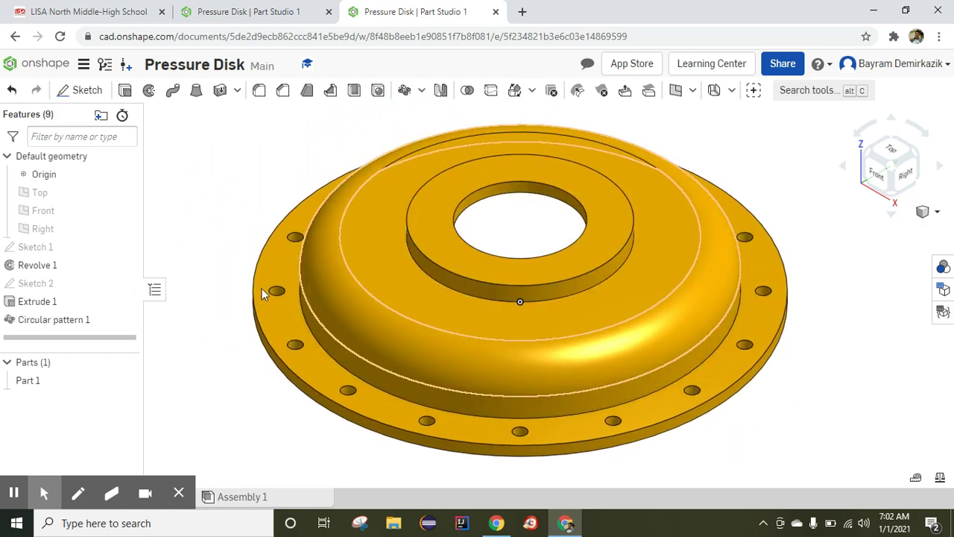